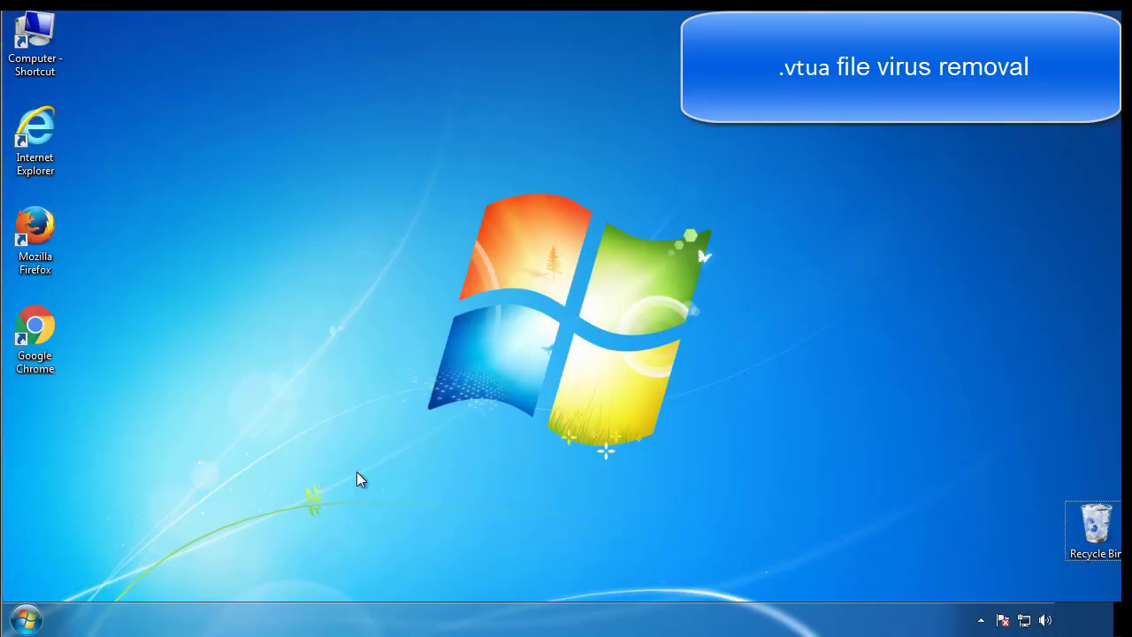
Enable safe boot on msconfig's Boot tab and restart the computer into Safe Mode.
{"action": "left_click", "coordinate": [29, 619]}
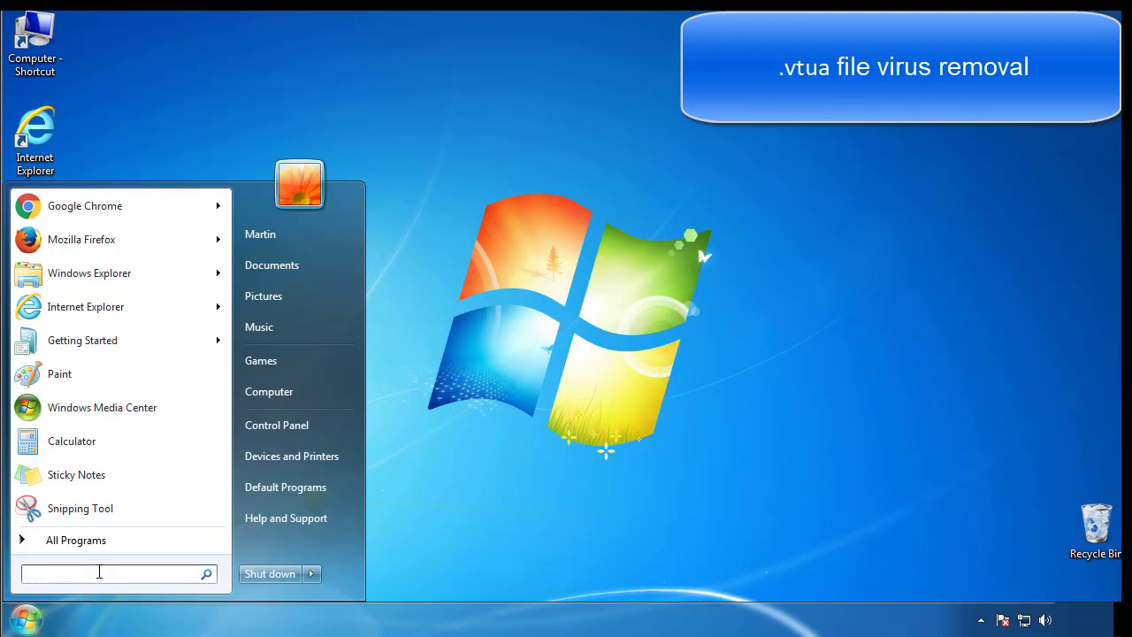
{"action": "type", "text": "mscon"}
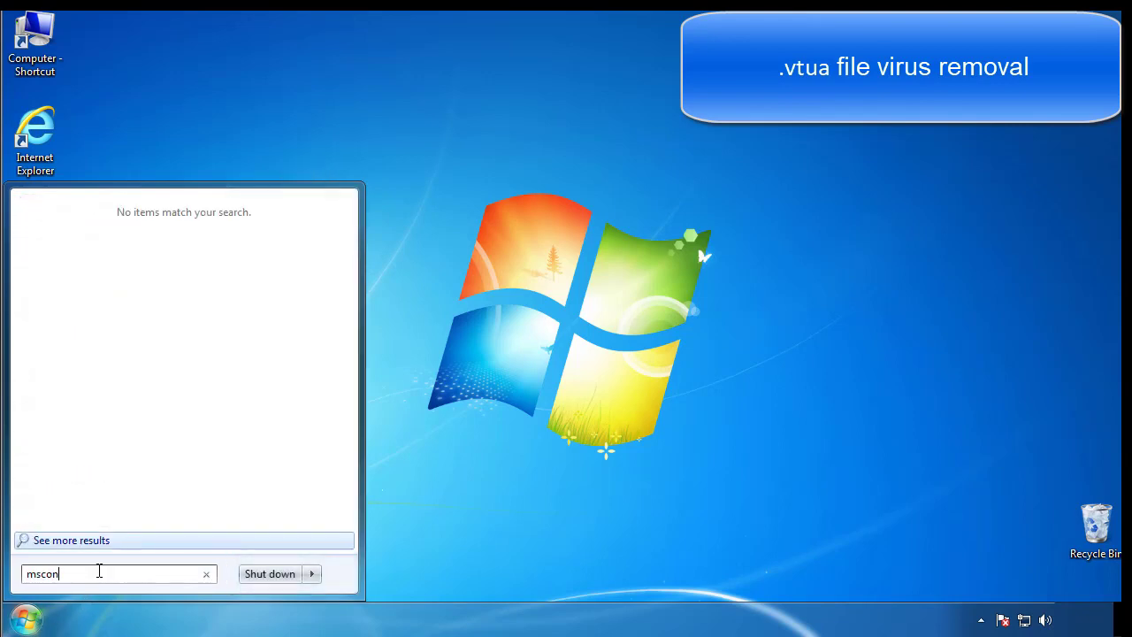
{"action": "type", "text": "fig"}
{"action": "key", "text": "Return"}
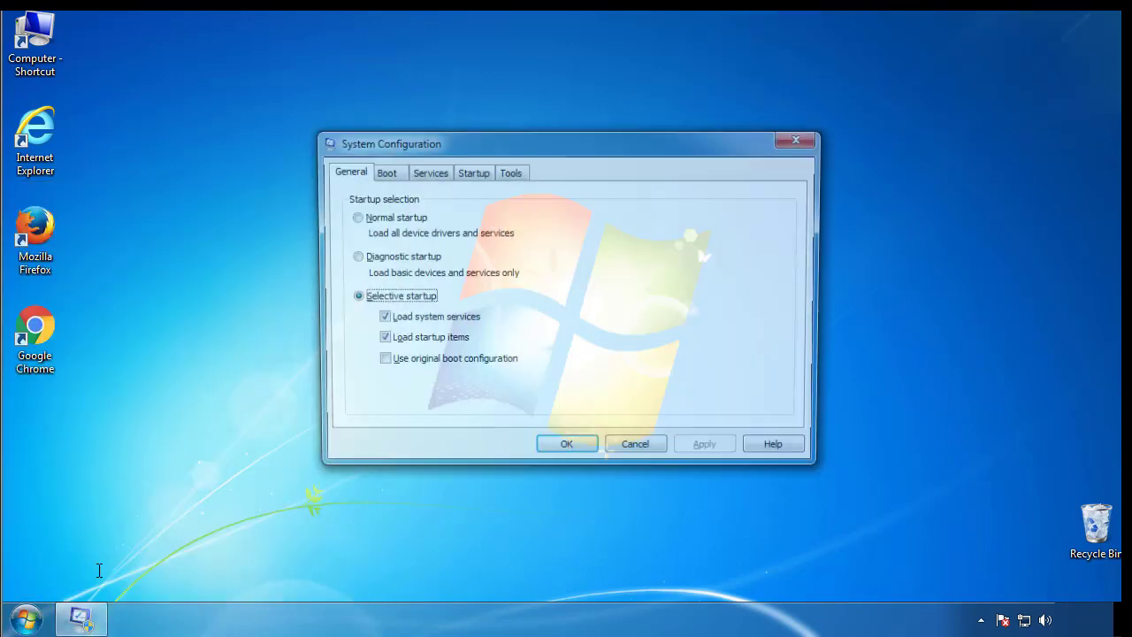
{"action": "left_click", "coordinate": [382, 174]}
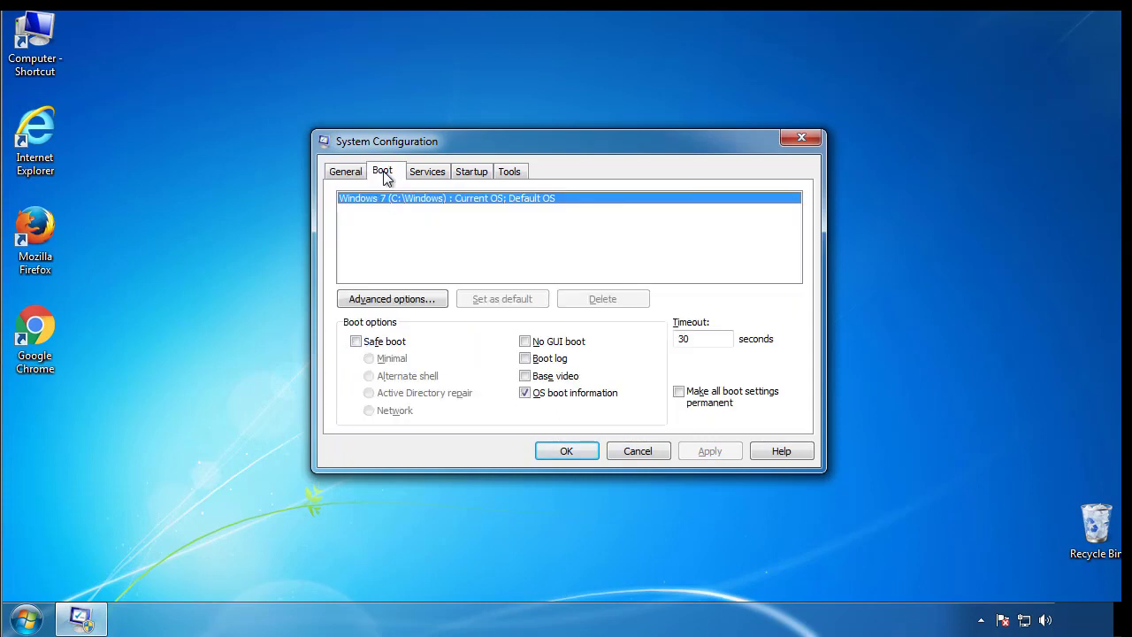
{"action": "left_click", "coordinate": [355, 342]}
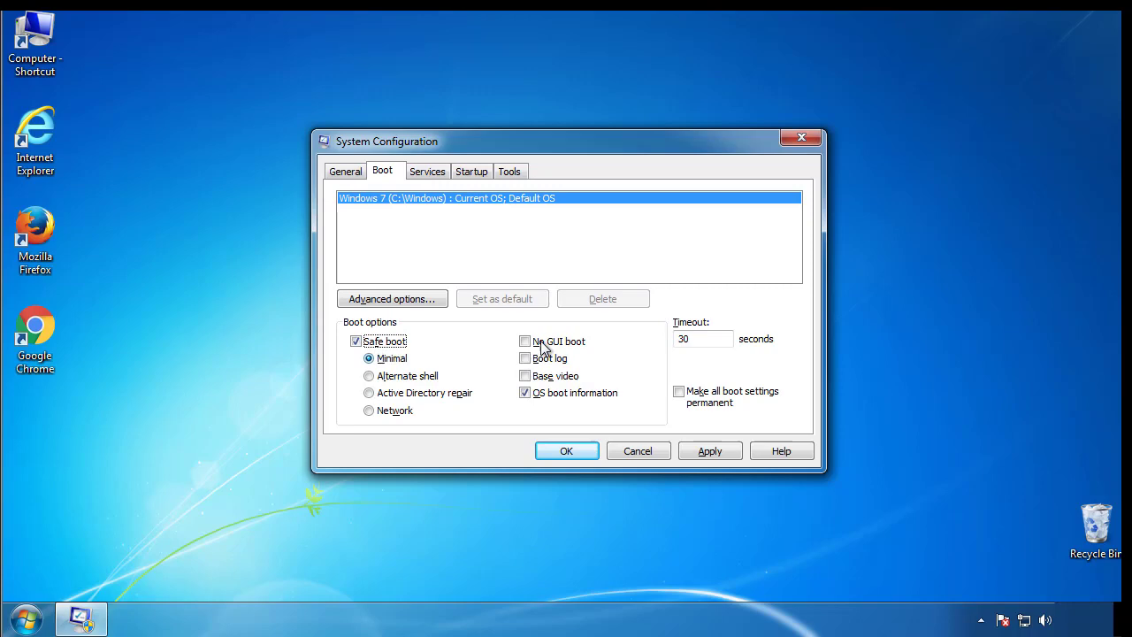
{"action": "left_click", "coordinate": [583, 458]}
{"action": "left_click", "coordinate": [513, 343]}
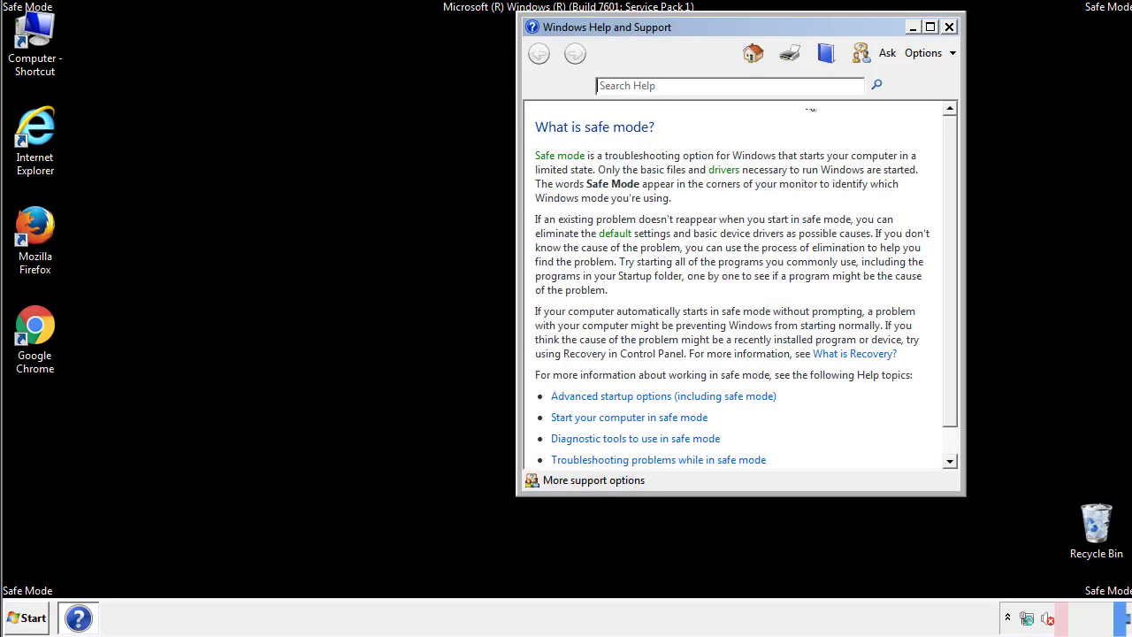
Close Help and set Folder Options to show hidden files, folders and drives.
{"action": "left_click", "coordinate": [949, 27]}
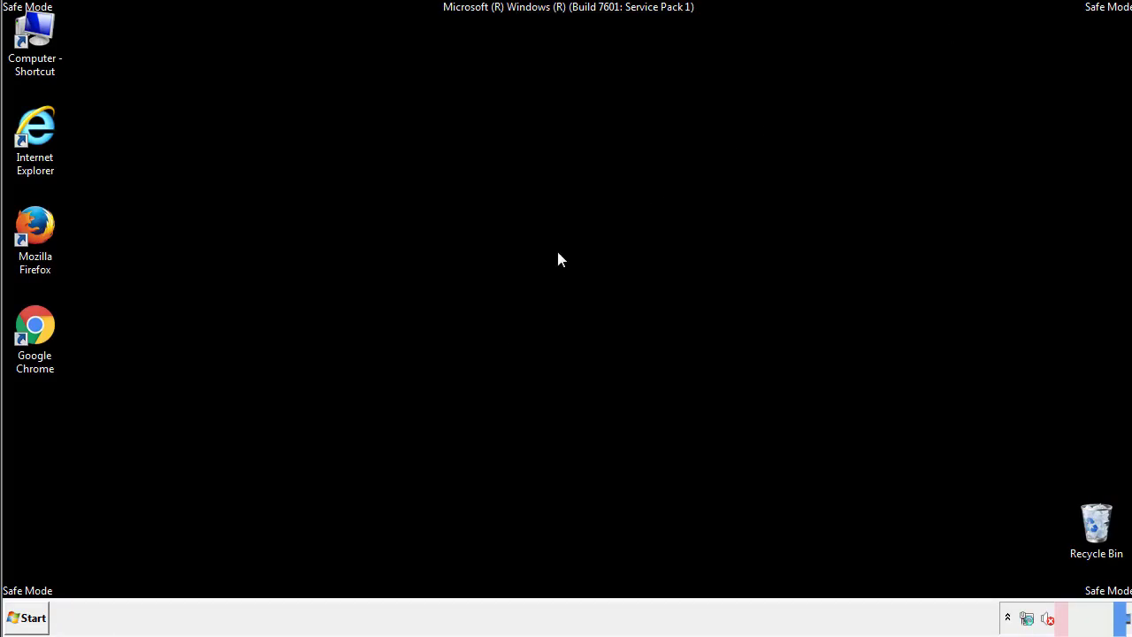
{"action": "left_click", "coordinate": [27, 616]}
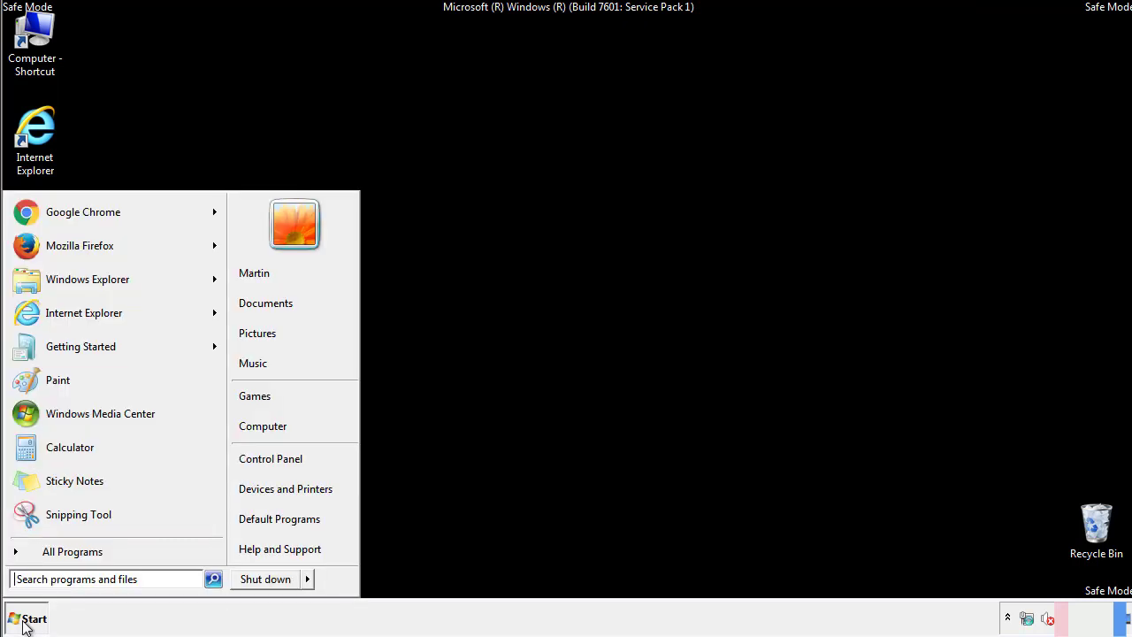
{"action": "left_click", "coordinate": [282, 456]}
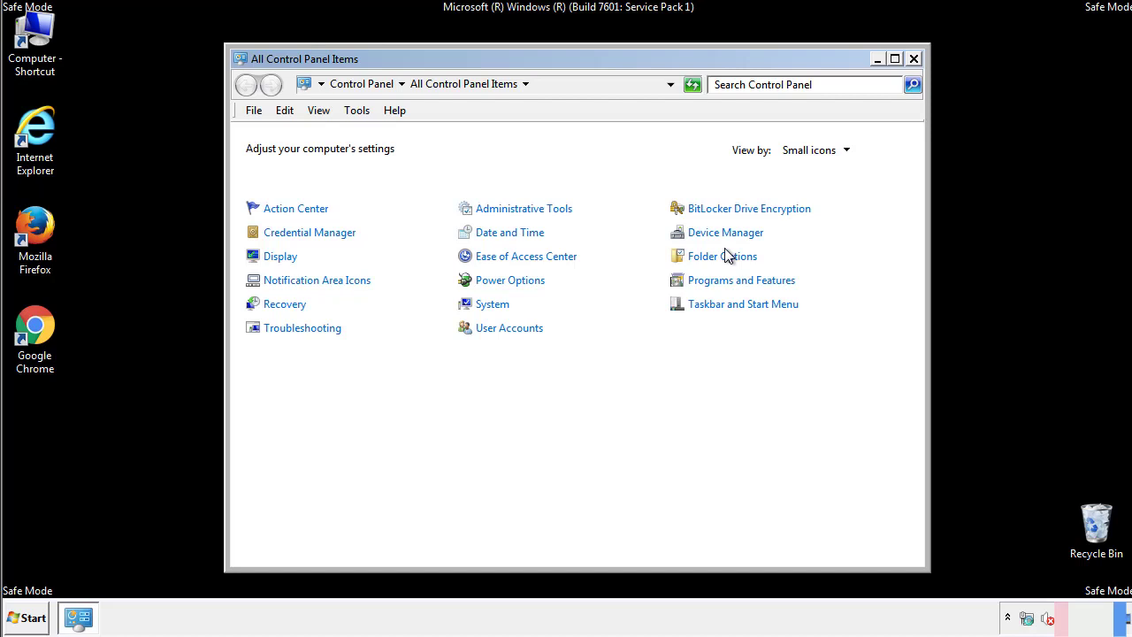
{"action": "left_click", "coordinate": [725, 256]}
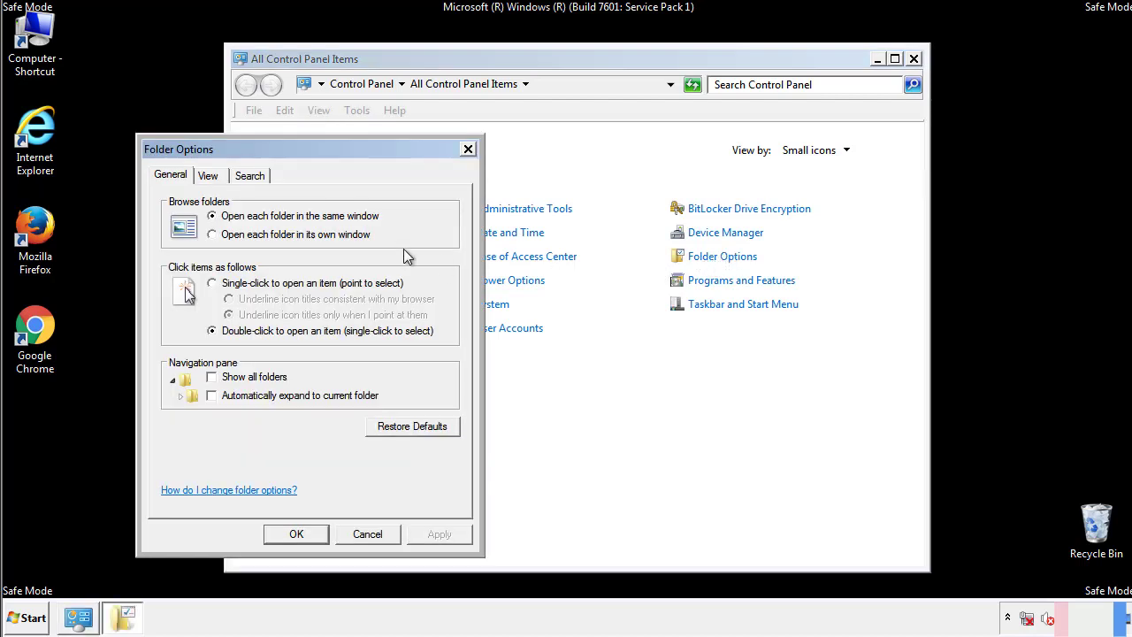
{"action": "left_click", "coordinate": [211, 179]}
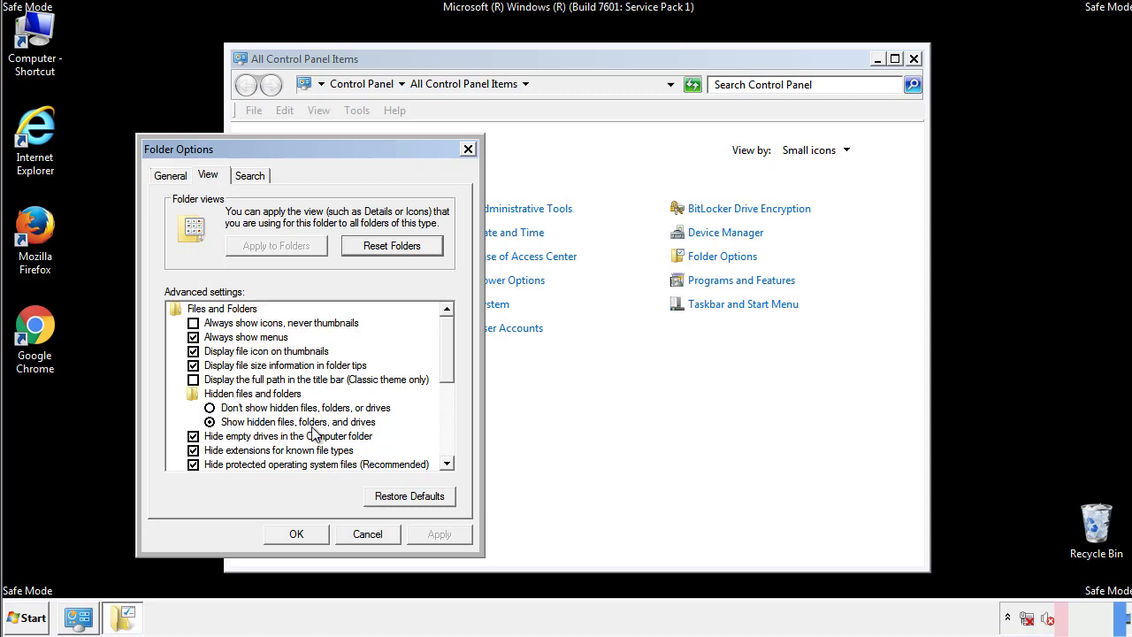
{"action": "left_click", "coordinate": [305, 531]}
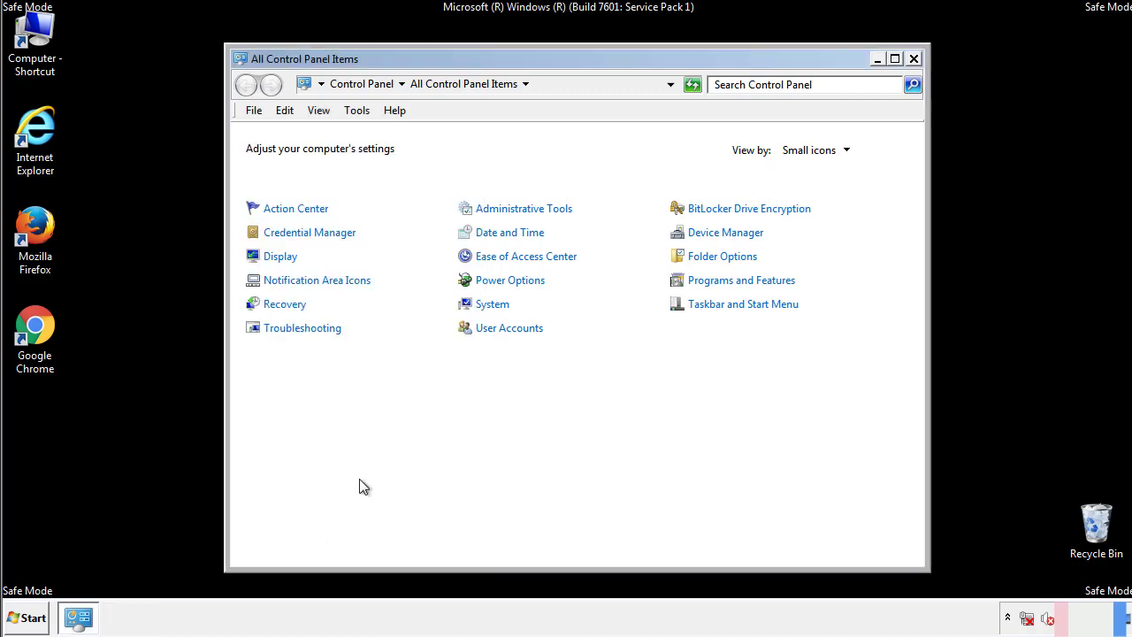
Close Control Panel and open the Windows folder on Local Disk (C:).
{"action": "left_click", "coordinate": [914, 59]}
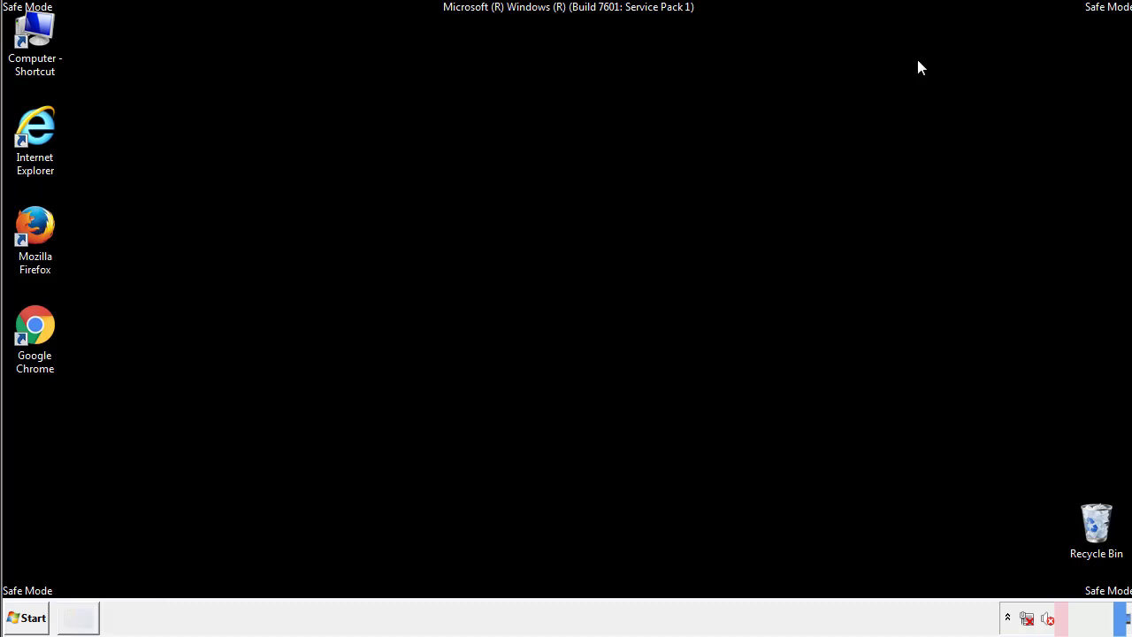
{"action": "double_click", "coordinate": [40, 34]}
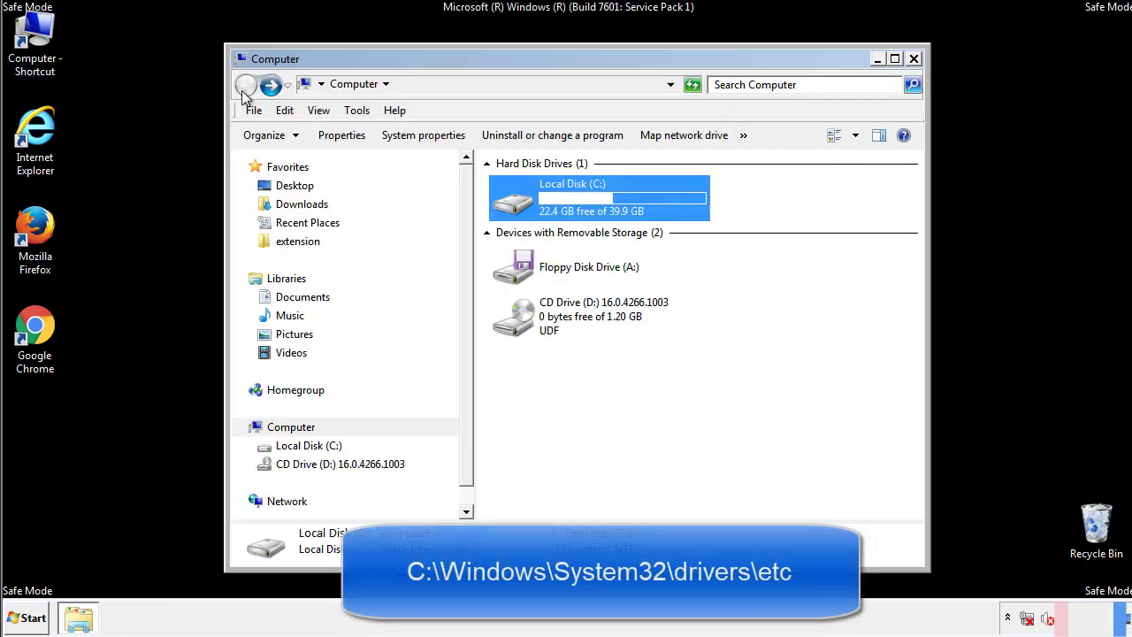
{"action": "double_click", "coordinate": [510, 200]}
{"action": "left_click", "coordinate": [516, 325]}
{"action": "double_click", "coordinate": [517, 325]}
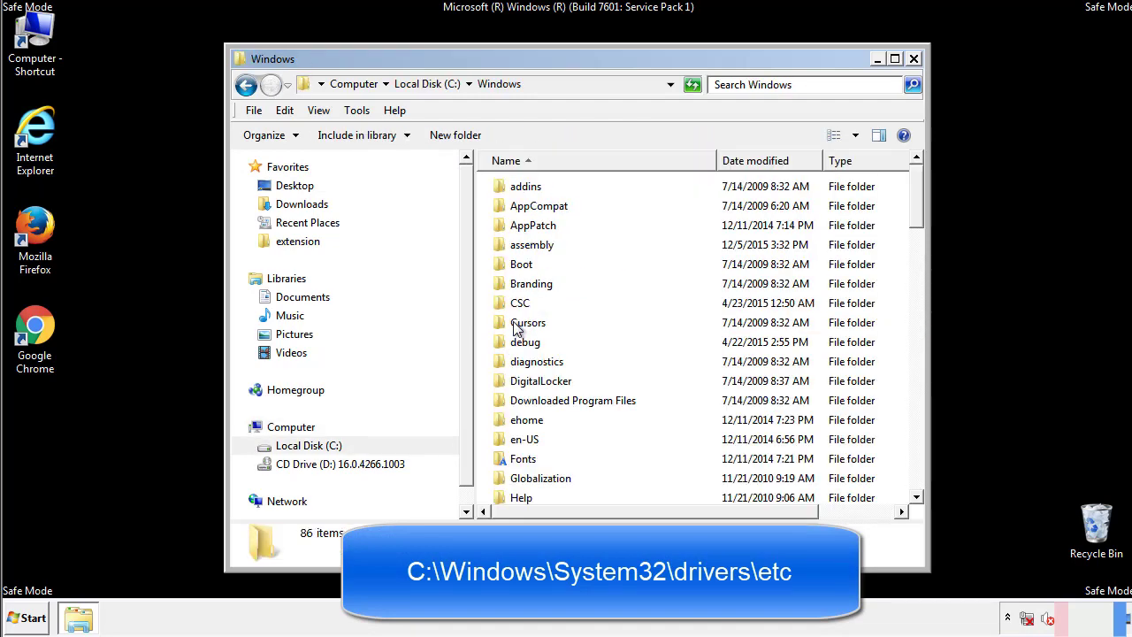
Go into System32, then drivers, then the etc folder.
{"action": "scroll", "coordinate": [520, 400], "scroll_direction": "down", "scroll_amount": 2}
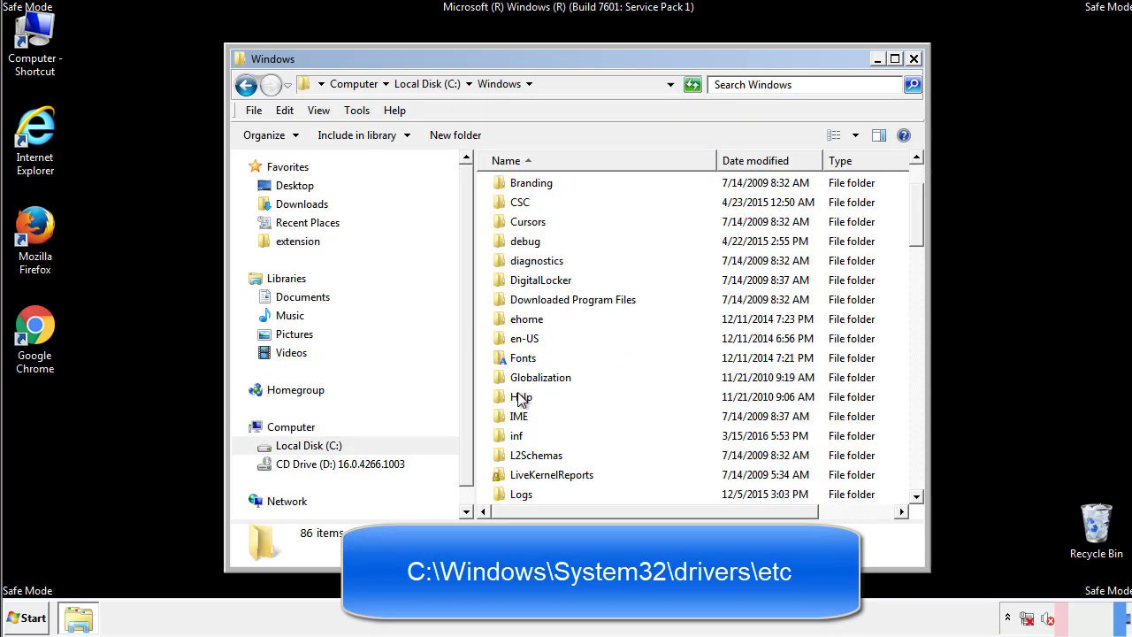
{"action": "scroll", "coordinate": [520, 400], "scroll_direction": "down", "scroll_amount": 2}
{"action": "scroll", "coordinate": [520, 400], "scroll_direction": "down", "scroll_amount": 2}
{"action": "scroll", "coordinate": [520, 400], "scroll_direction": "down", "scroll_amount": 3}
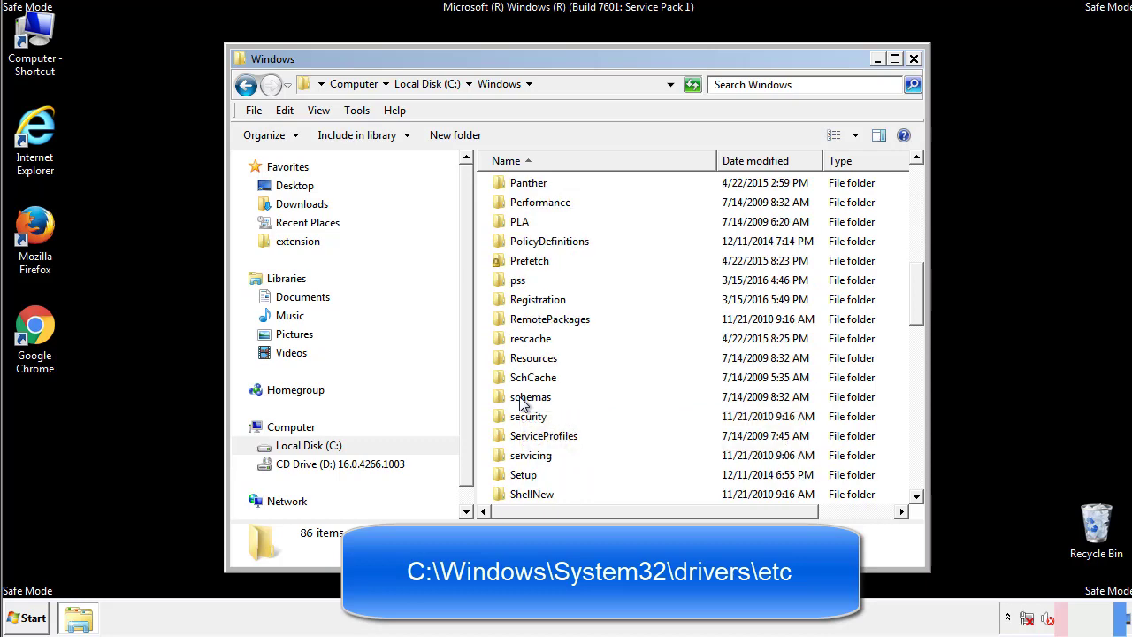
{"action": "scroll", "coordinate": [522, 403], "scroll_direction": "down", "scroll_amount": 2}
{"action": "double_click", "coordinate": [534, 458]}
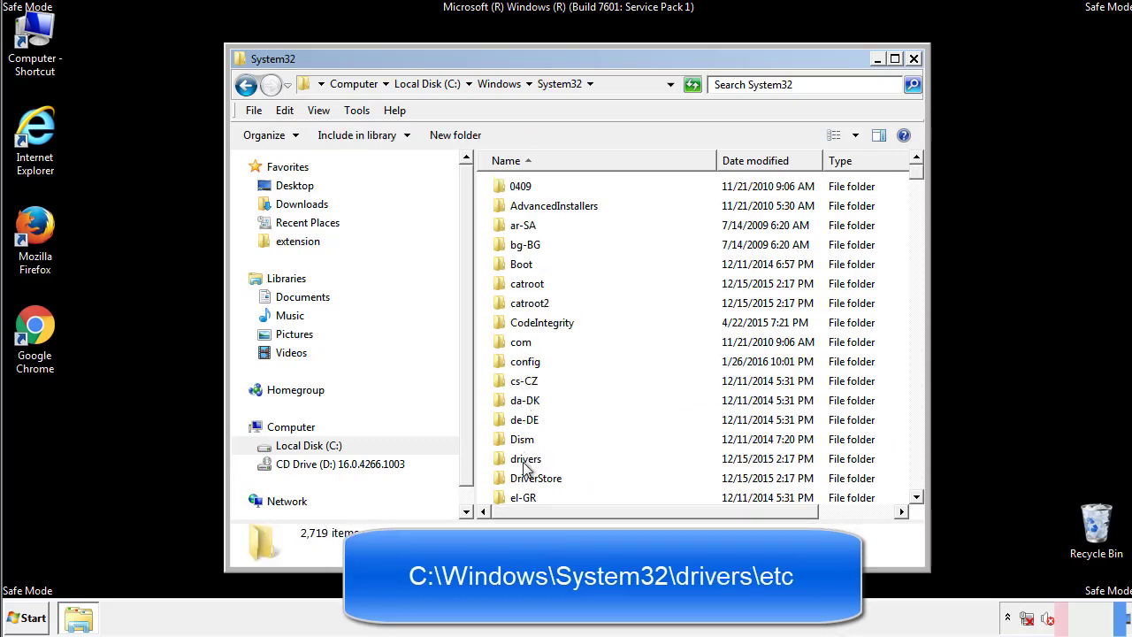
{"action": "double_click", "coordinate": [526, 462]}
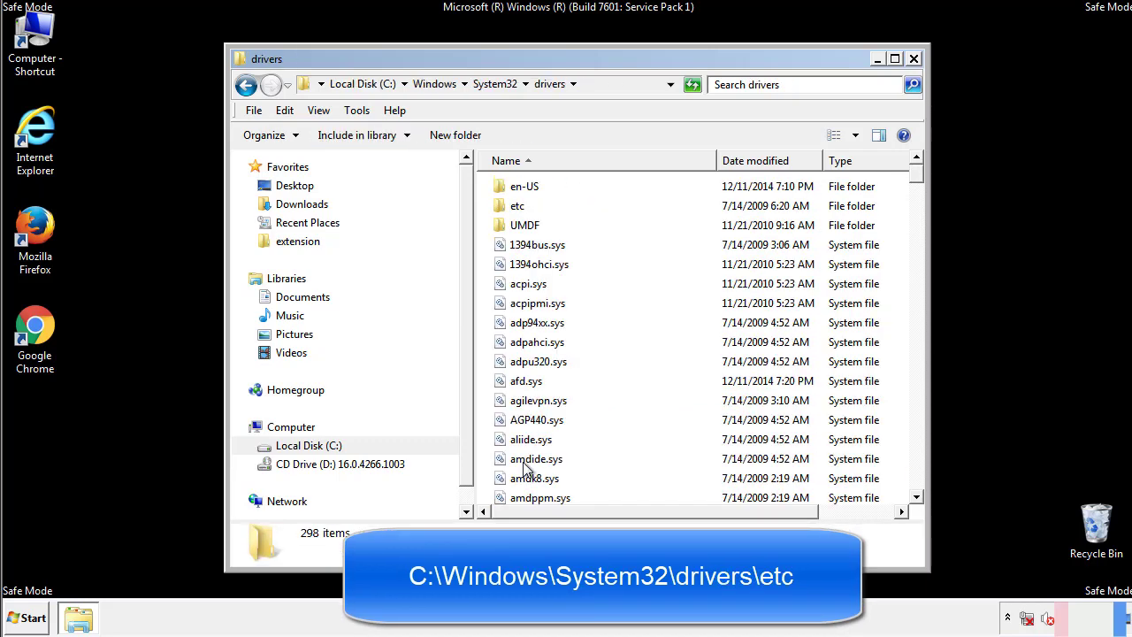
{"action": "double_click", "coordinate": [506, 212]}
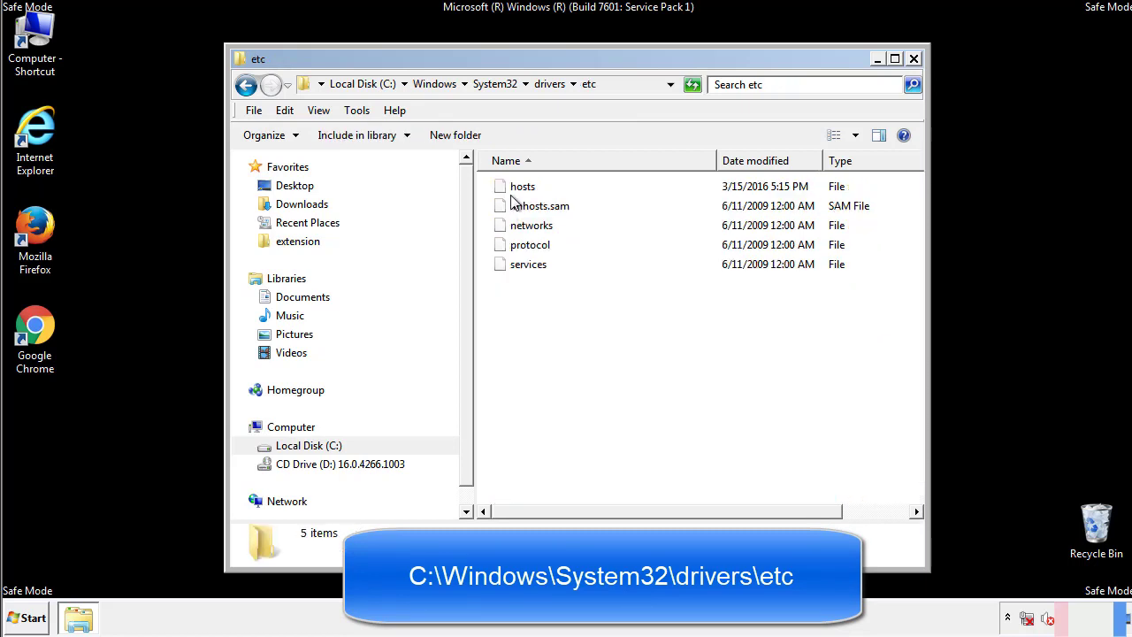
Open the hosts file in Notepad and bring the window fully on screen.
{"action": "double_click", "coordinate": [515, 187]}
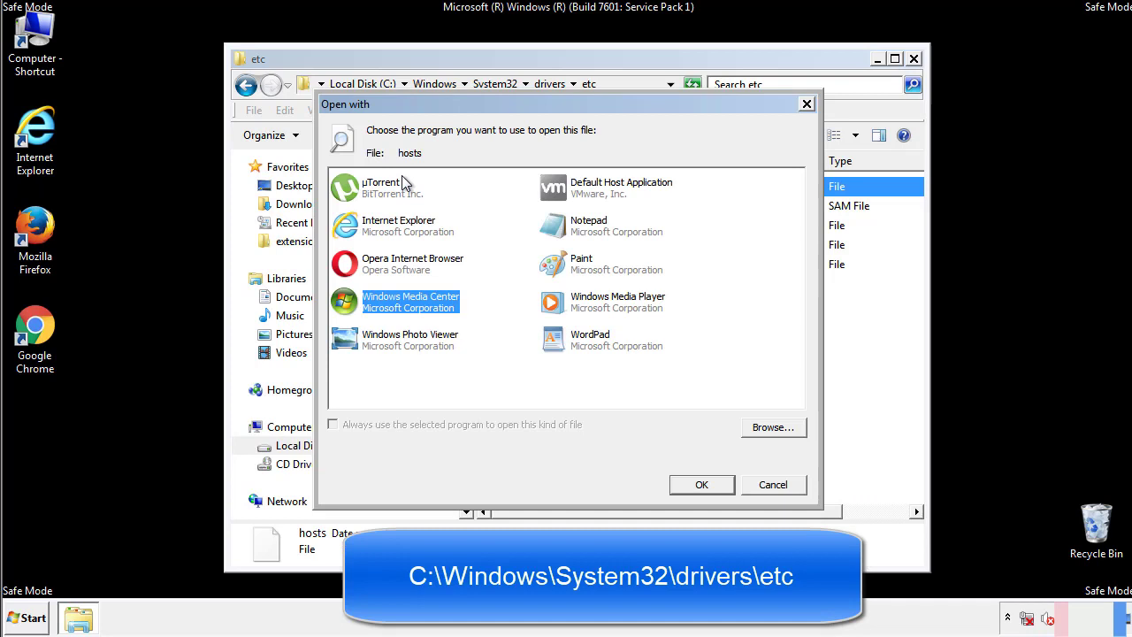
{"action": "left_click", "coordinate": [573, 231]}
{"action": "left_click", "coordinate": [701, 485]}
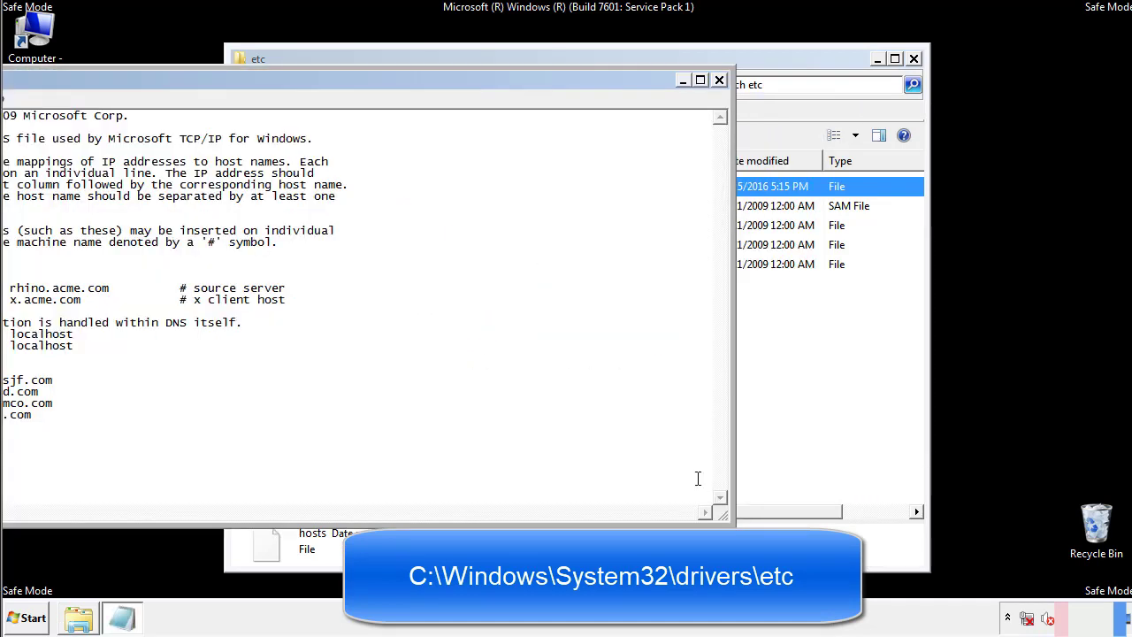
{"action": "left_click_drag", "start_coordinate": [462, 80], "coordinate": [720, 97]}
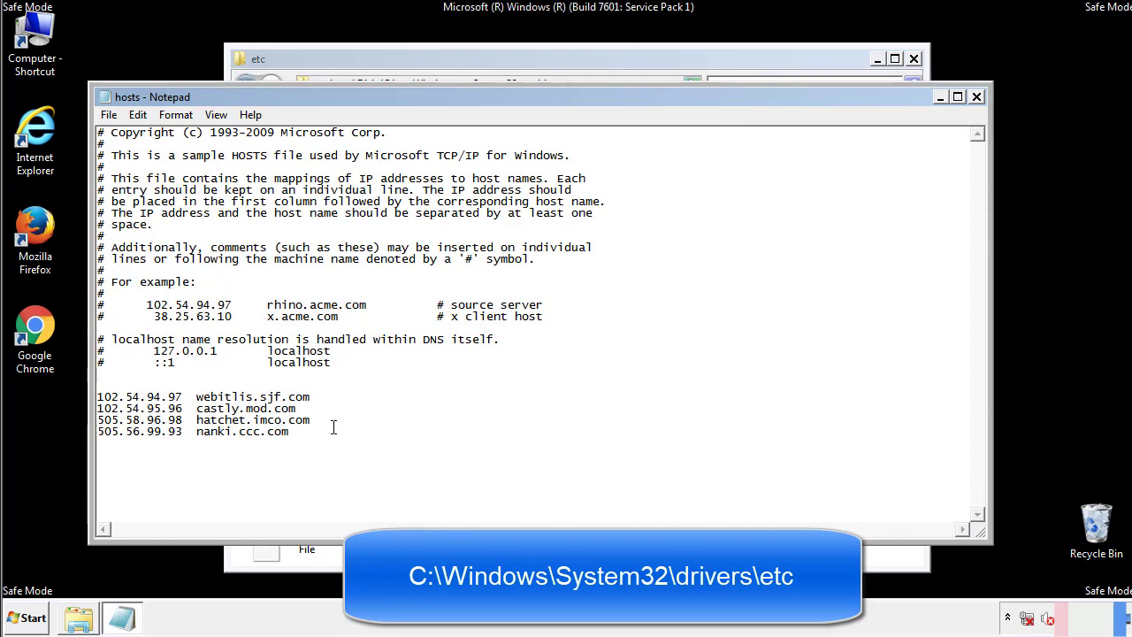
Delete the four custom host entries, save hosts, and close the etc window.
{"action": "left_click_drag", "start_coordinate": [315, 432], "coordinate": [97, 397]}
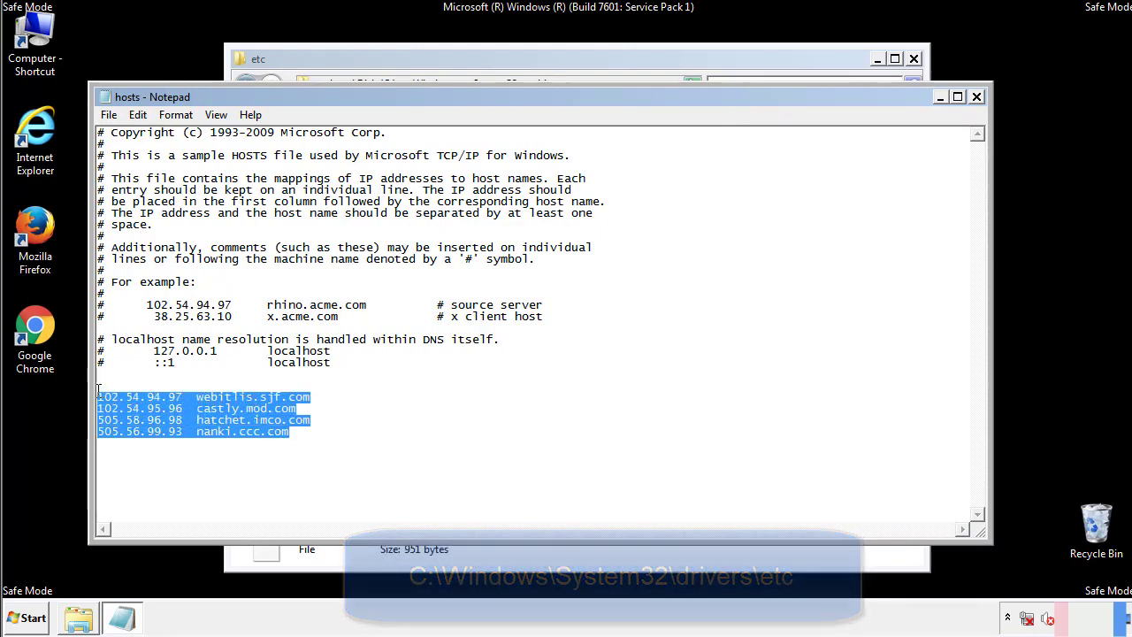
{"action": "key", "text": "Delete"}
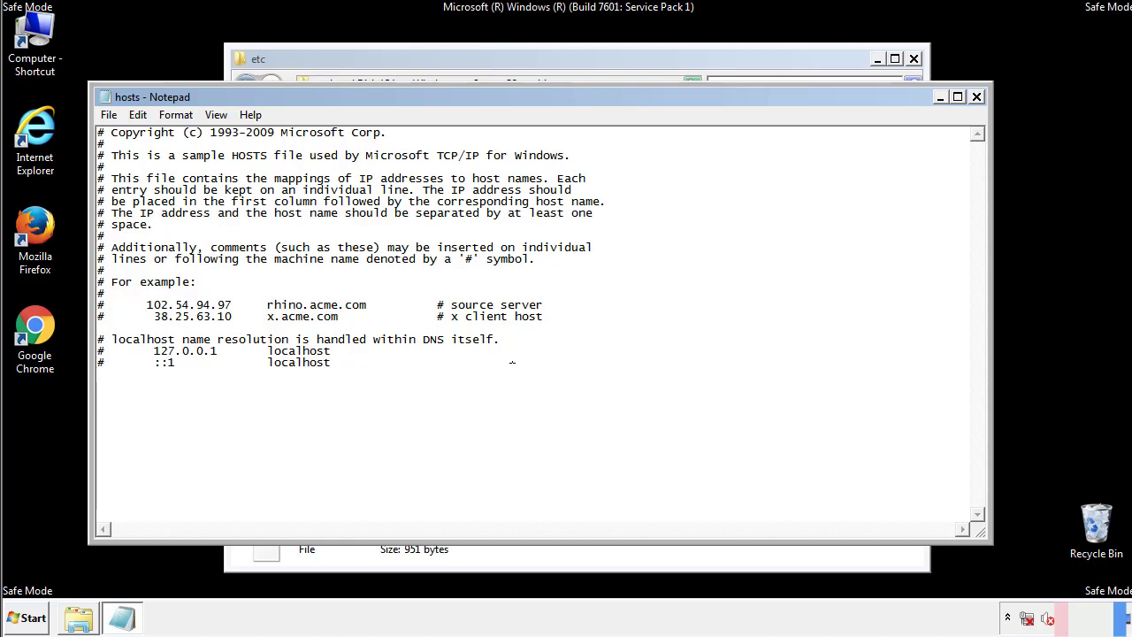
{"action": "left_click", "coordinate": [976, 97]}
{"action": "left_click", "coordinate": [497, 325]}
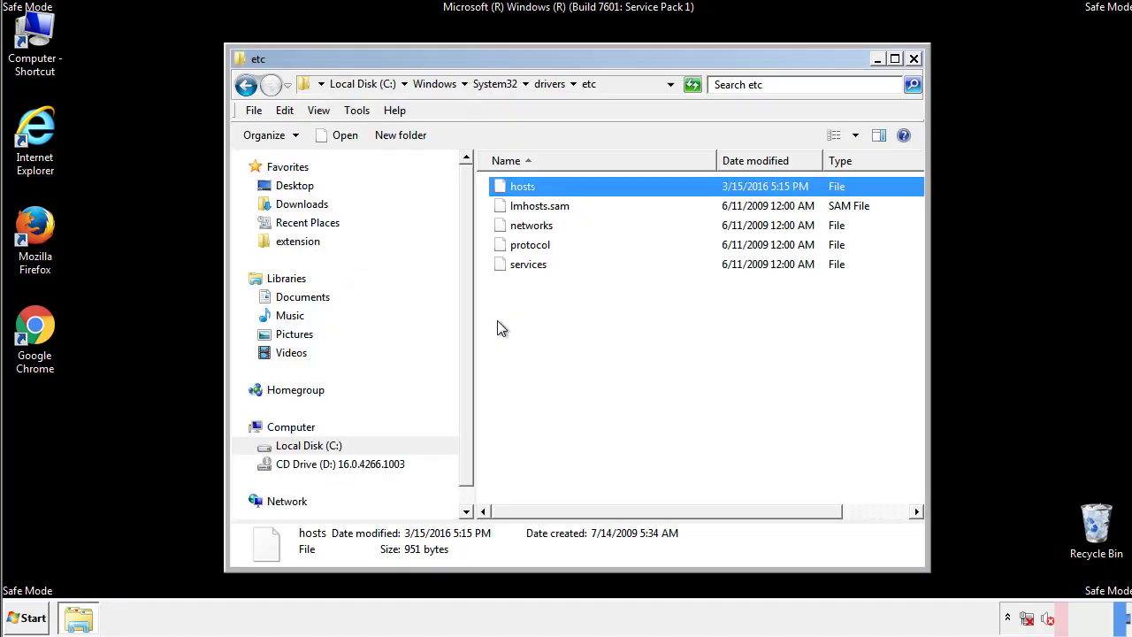
{"action": "left_click", "coordinate": [498, 322]}
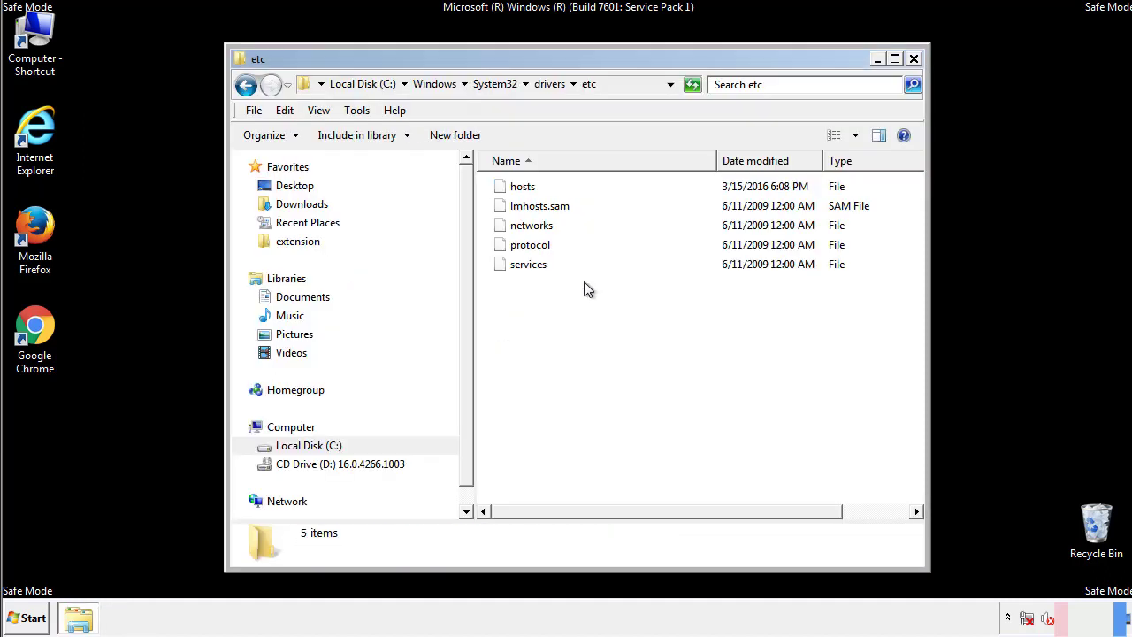
{"action": "left_click", "coordinate": [914, 59]}
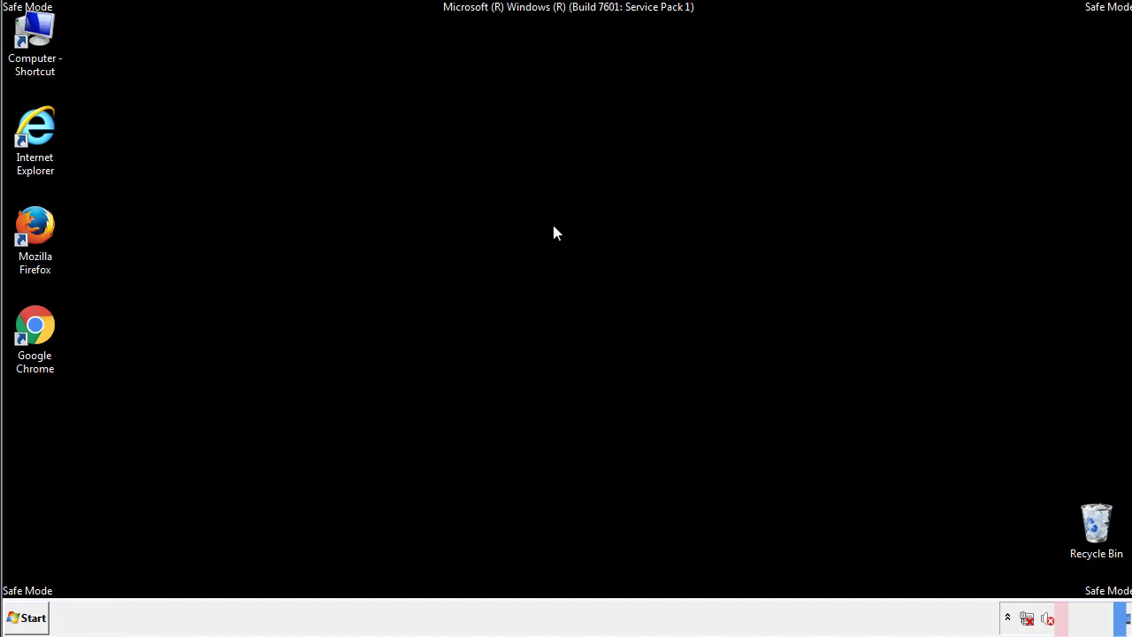
Open the Startup folder from All Programs in a window.
{"action": "left_click", "coordinate": [29, 616]}
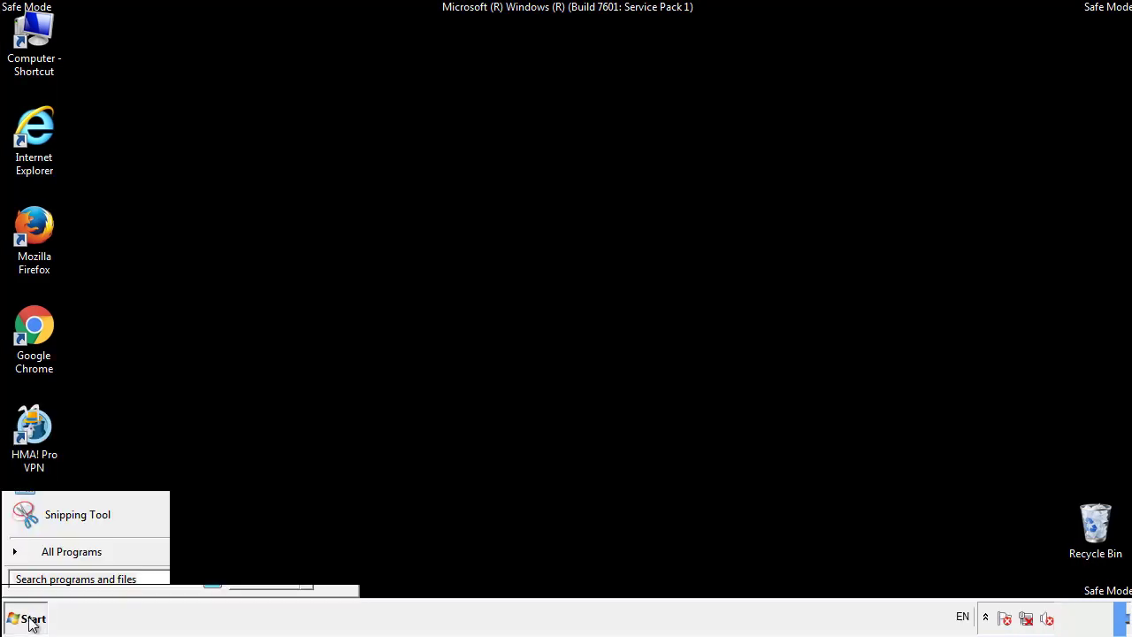
{"action": "left_click", "coordinate": [50, 554]}
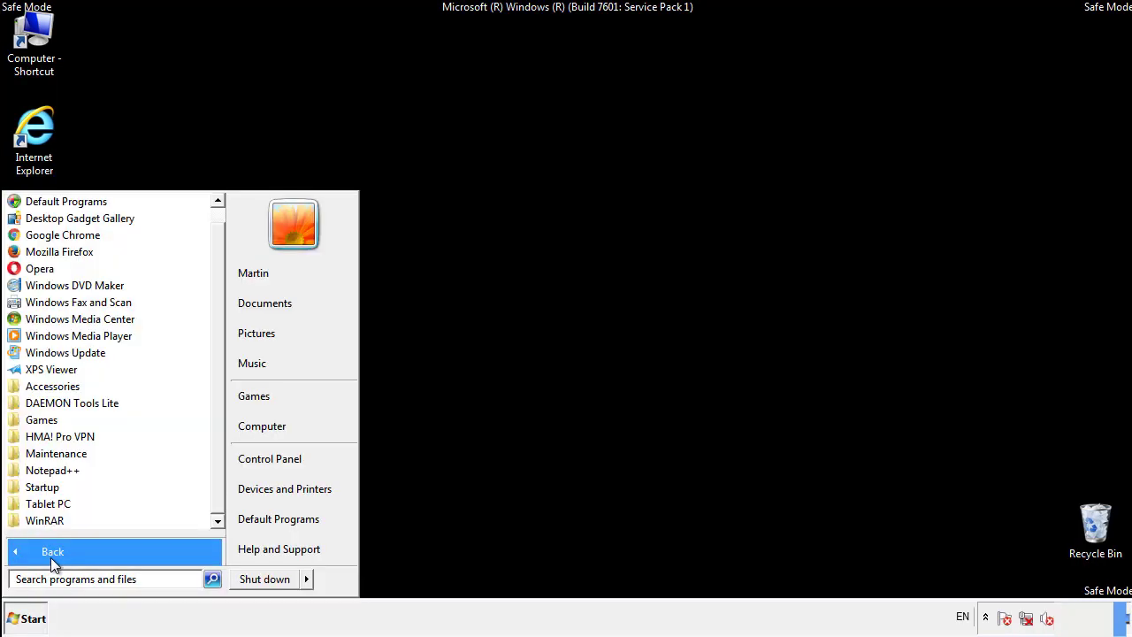
{"action": "right_click", "coordinate": [48, 487]}
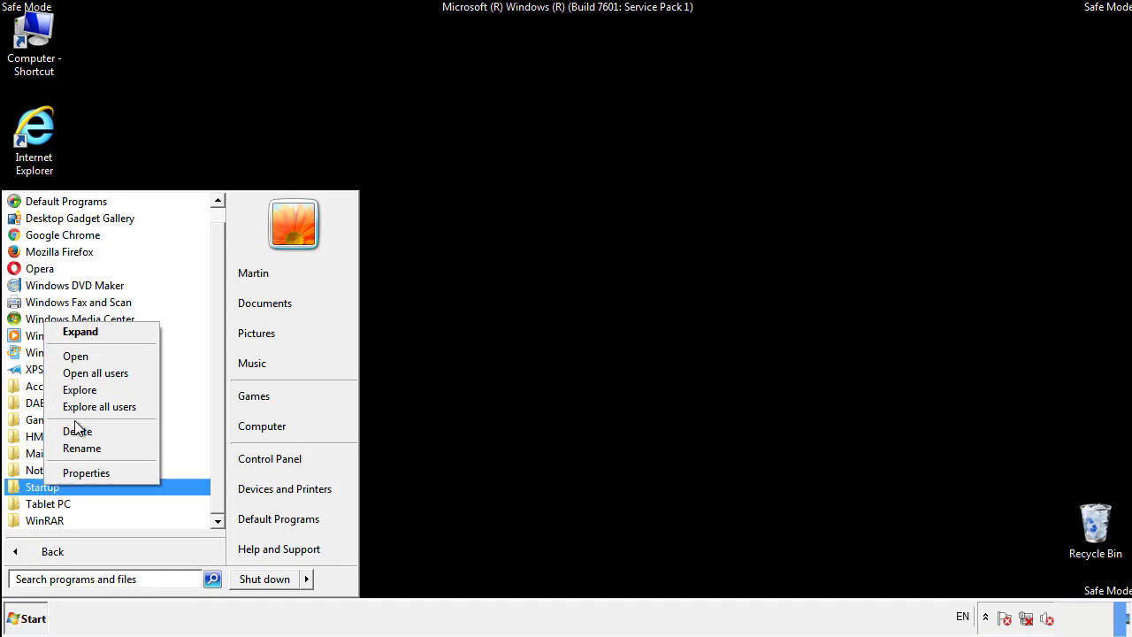
{"action": "left_click", "coordinate": [86, 356]}
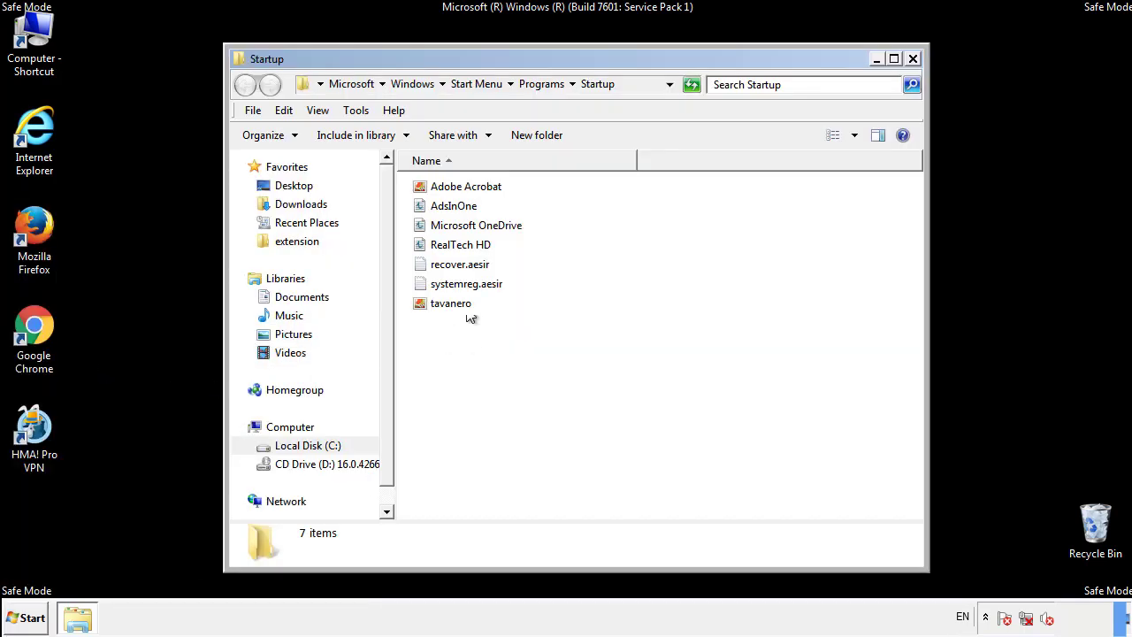
Delete AdsInOne, recover.aesir, systemreg.aesir and tavanero, then close the Startup window.
{"action": "left_click", "coordinate": [462, 209]}
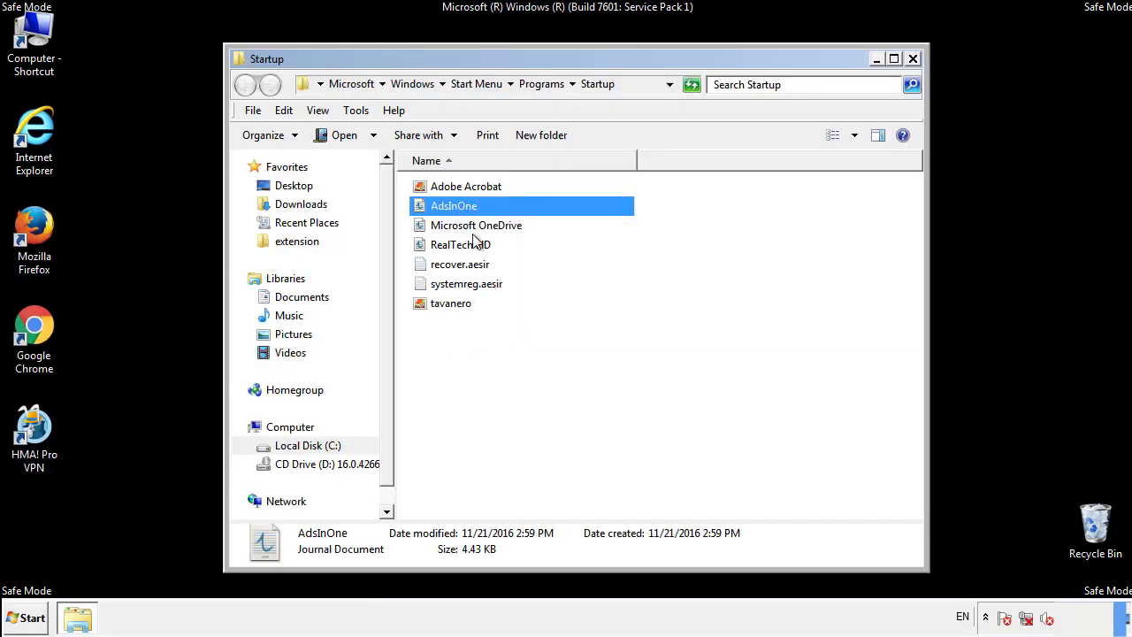
{"action": "left_click", "coordinate": [471, 265], "text": "ctrl"}
{"action": "left_click", "coordinate": [468, 283], "text": "ctrl"}
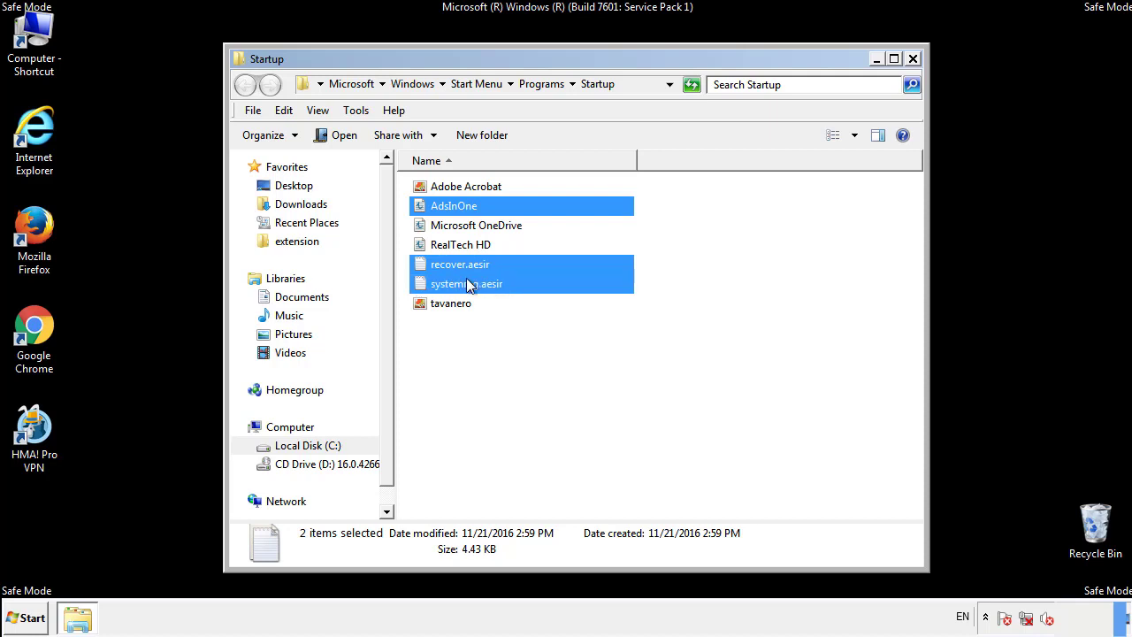
{"action": "left_click", "coordinate": [452, 302], "text": "ctrl"}
{"action": "right_click", "coordinate": [448, 304]}
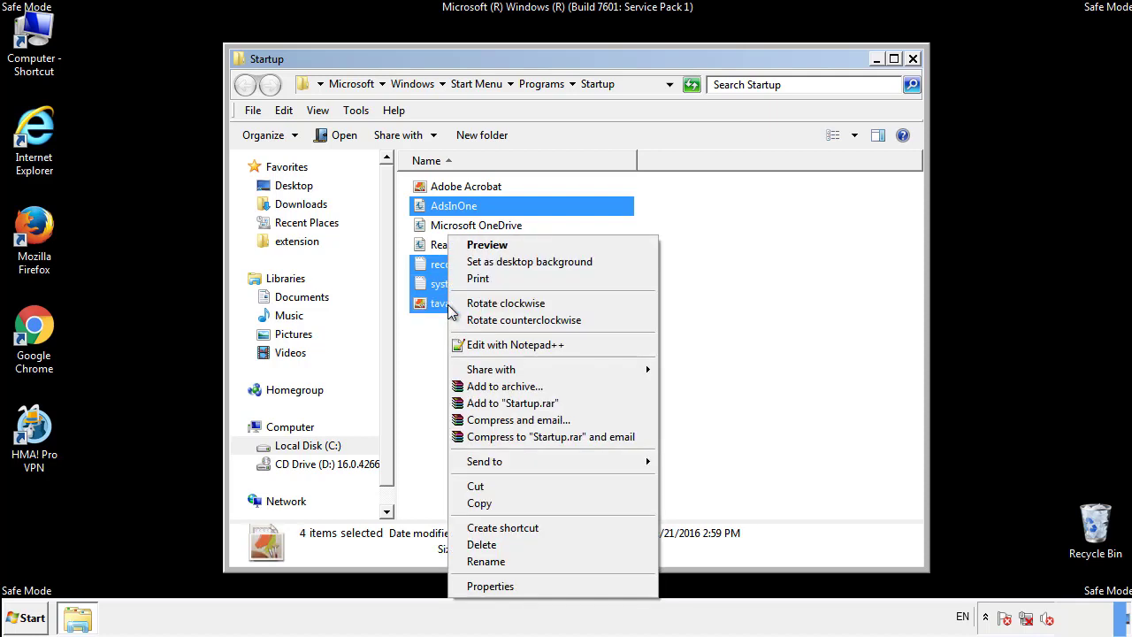
{"action": "left_click", "coordinate": [478, 544]}
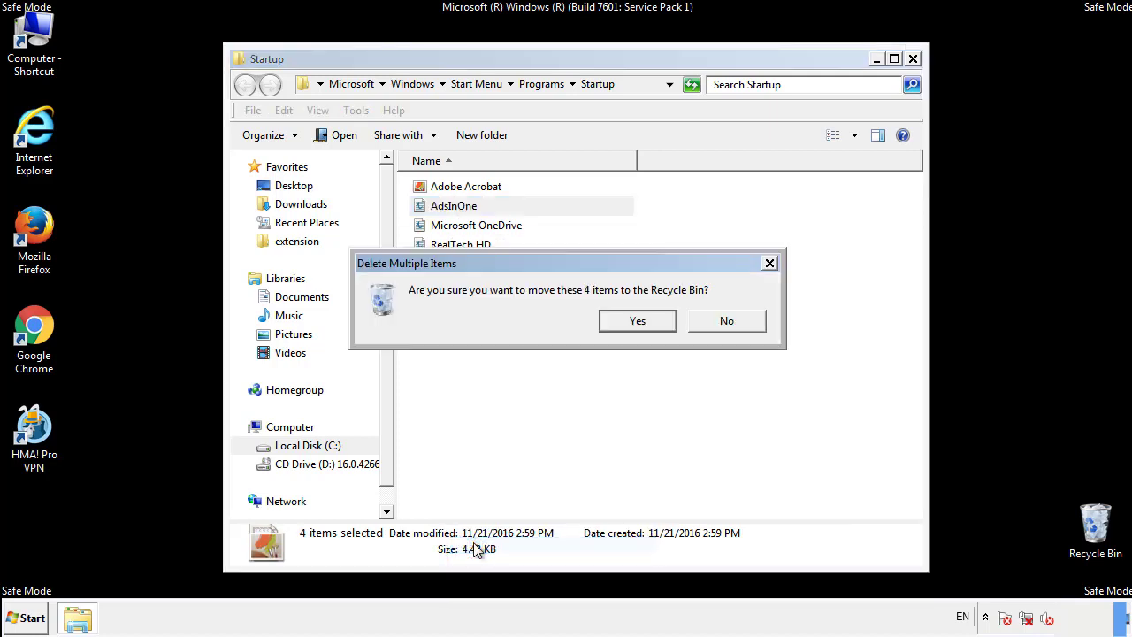
{"action": "left_click", "coordinate": [630, 322]}
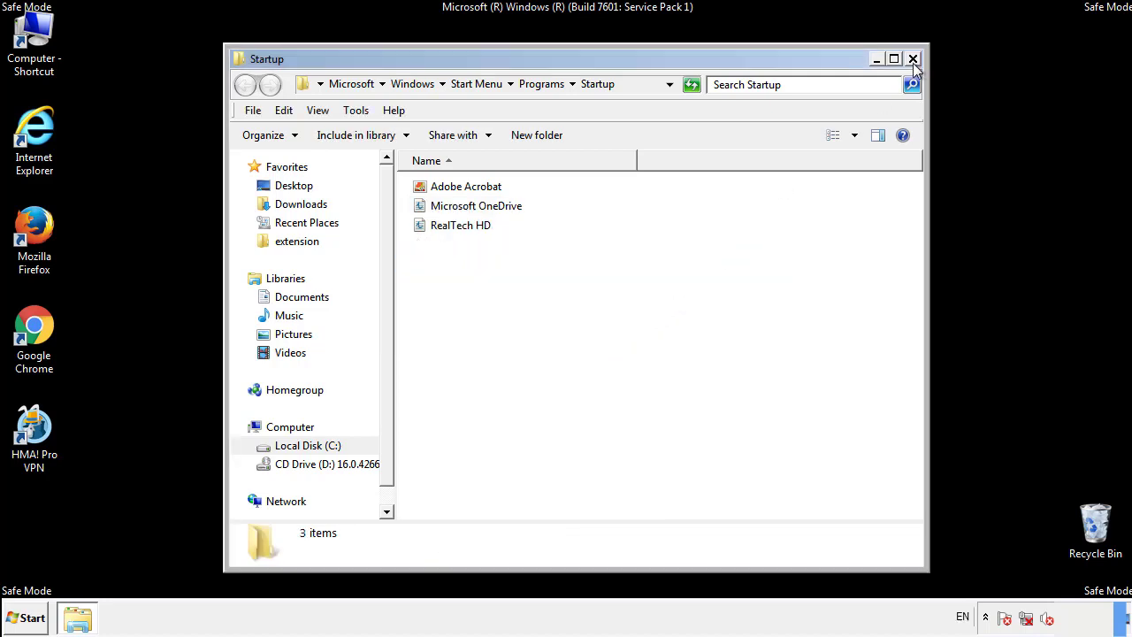
{"action": "left_click", "coordinate": [913, 59]}
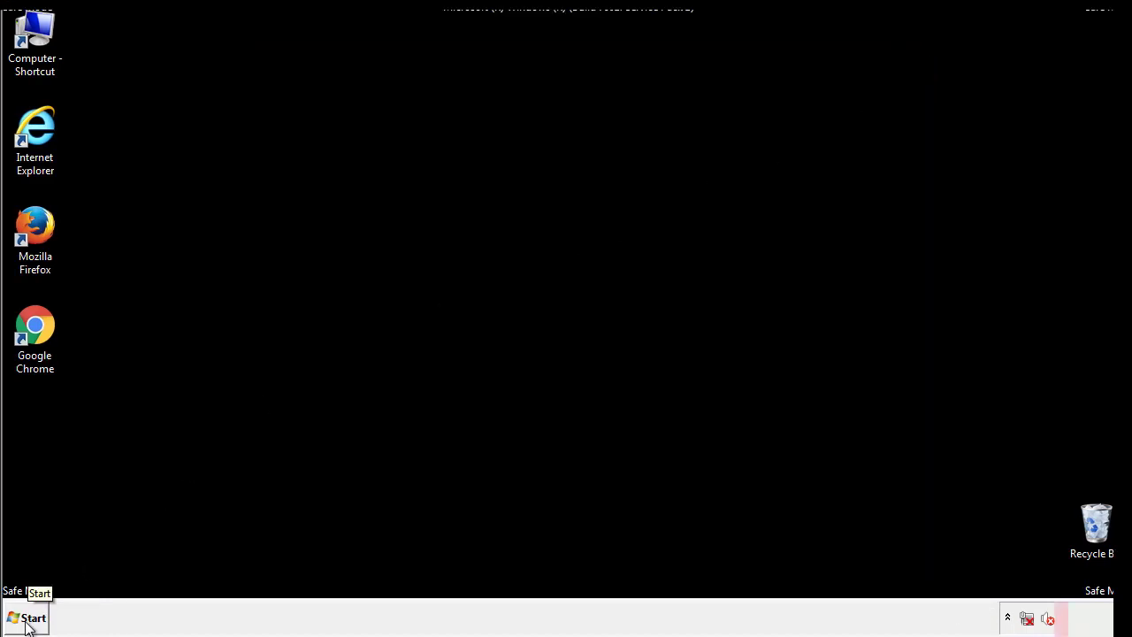
Launch Registry Editor by searching regedit from the Start menu.
{"action": "left_click", "coordinate": [27, 624]}
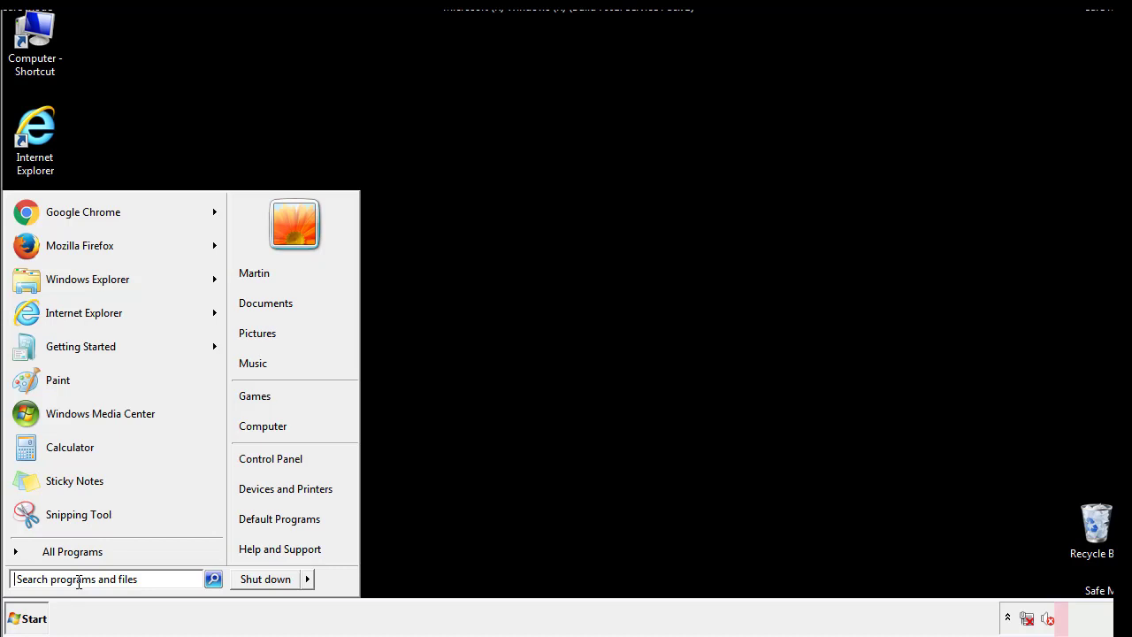
{"action": "type", "text": "reged"}
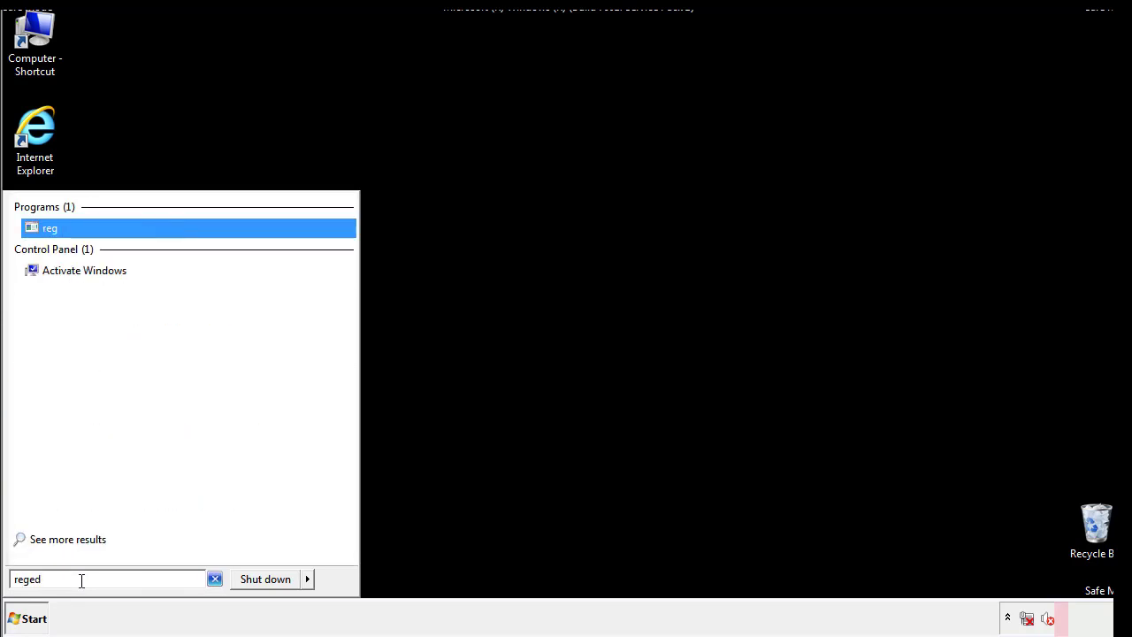
{"action": "type", "text": "it"}
{"action": "key", "text": "Return"}
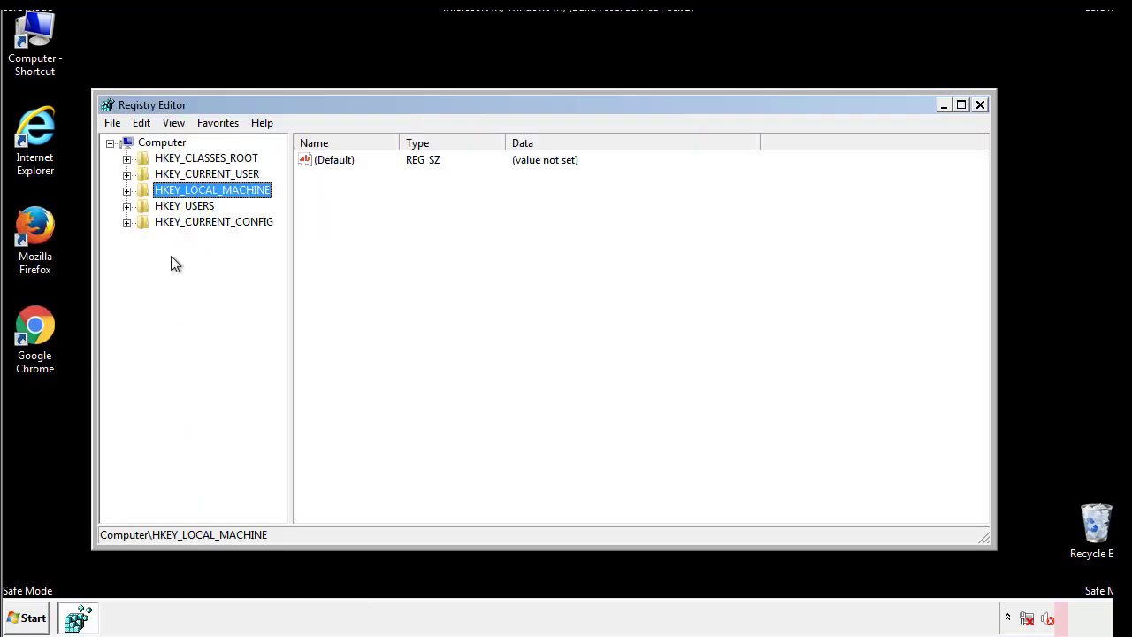
Expand HKEY_LOCAL_MACHINE\SOFTWARE\Microsoft\Windows\CurrentVersion to show Run and RunOnce.
{"action": "left_click", "coordinate": [126, 190]}
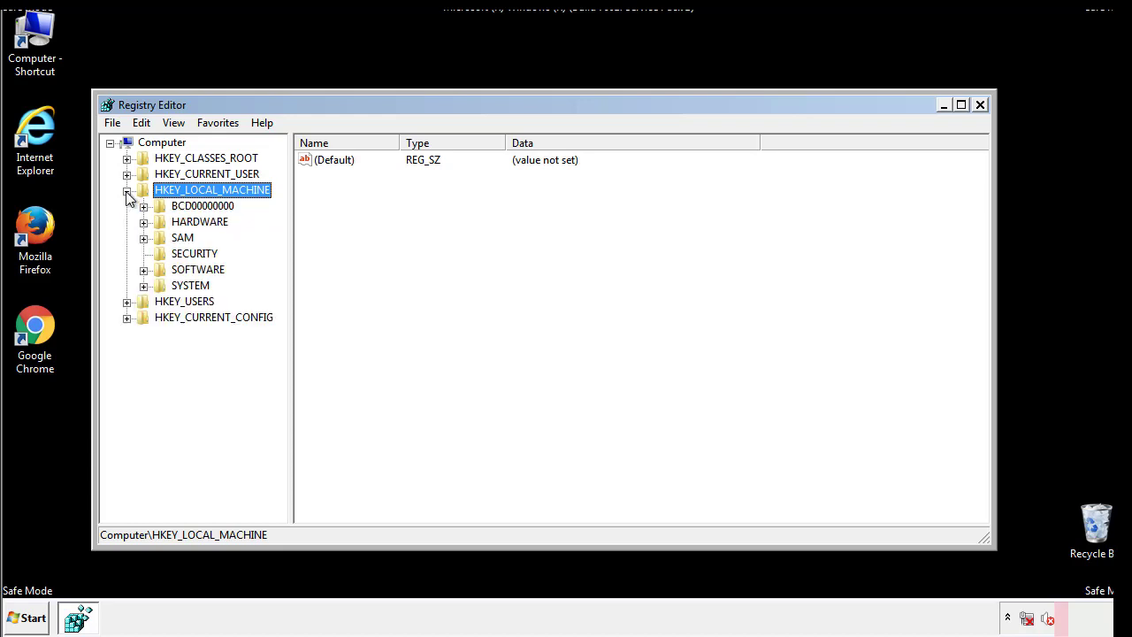
{"action": "left_click", "coordinate": [143, 271]}
{"action": "scroll", "coordinate": [279, 274], "scroll_direction": "down", "scroll_amount": 1}
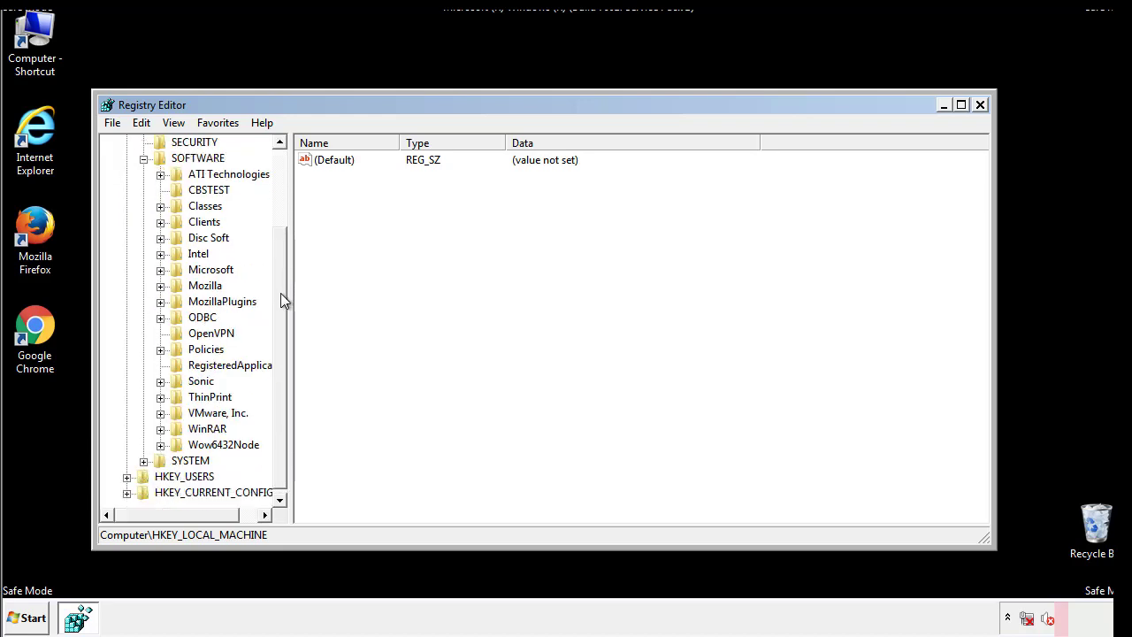
{"action": "left_click", "coordinate": [160, 270]}
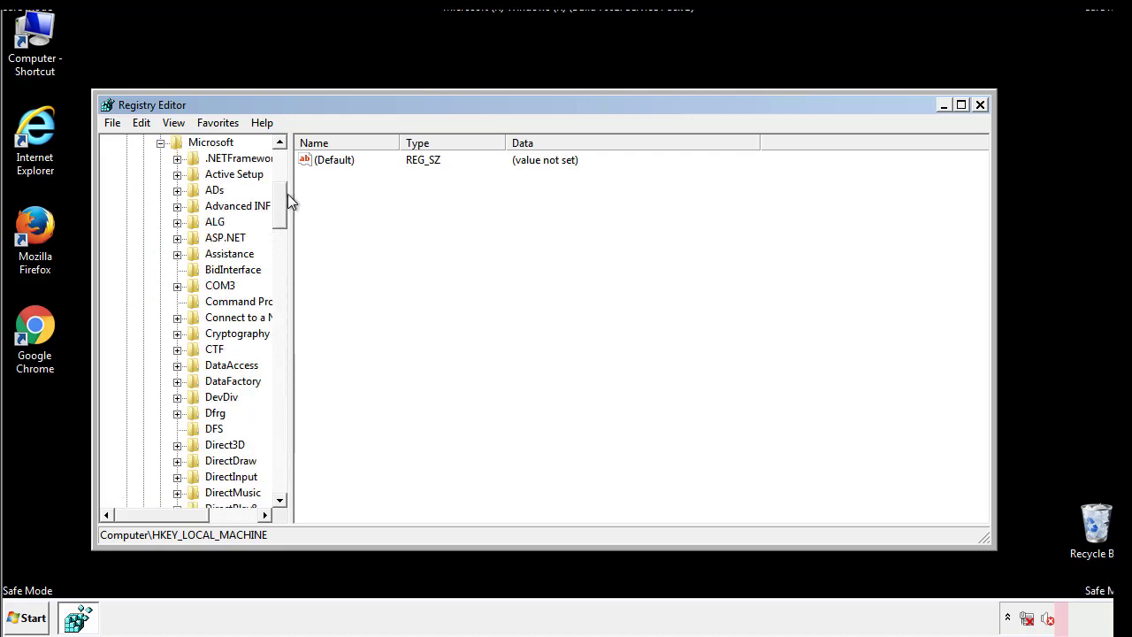
{"action": "mouse_move", "coordinate": [278, 216]}
{"action": "left_mouse_down"}
{"action": "mouse_move", "coordinate": [279, 467]}
{"action": "mouse_move", "coordinate": [278, 458]}
{"action": "left_mouse_up"}
{"action": "left_click", "coordinate": [178, 271]}
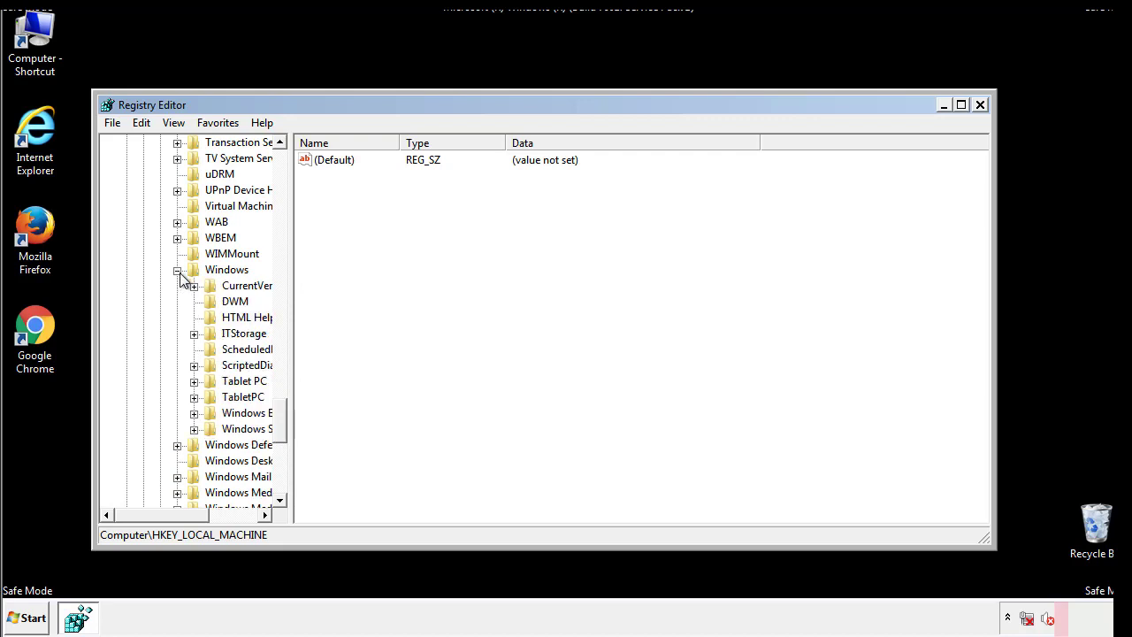
{"action": "left_click_drag", "start_coordinate": [155, 517], "coordinate": [181, 519]}
{"action": "left_click", "coordinate": [148, 286]}
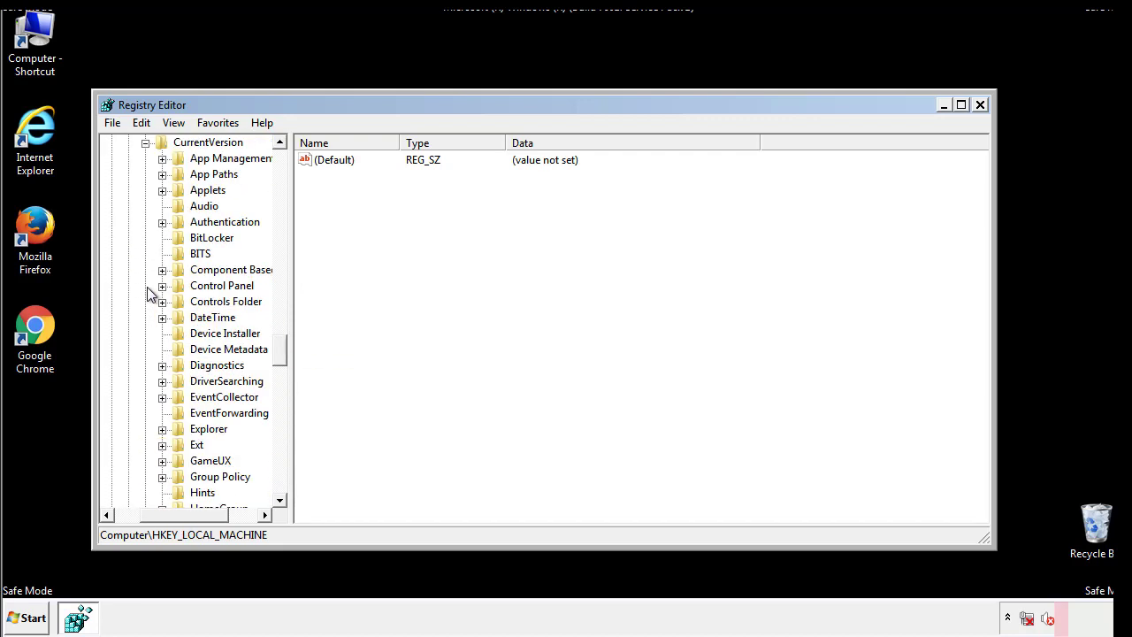
{"action": "mouse_move", "coordinate": [287, 349]}
{"action": "left_mouse_down"}
{"action": "mouse_move", "coordinate": [280, 430]}
{"action": "mouse_move", "coordinate": [281, 410]}
{"action": "left_mouse_up"}
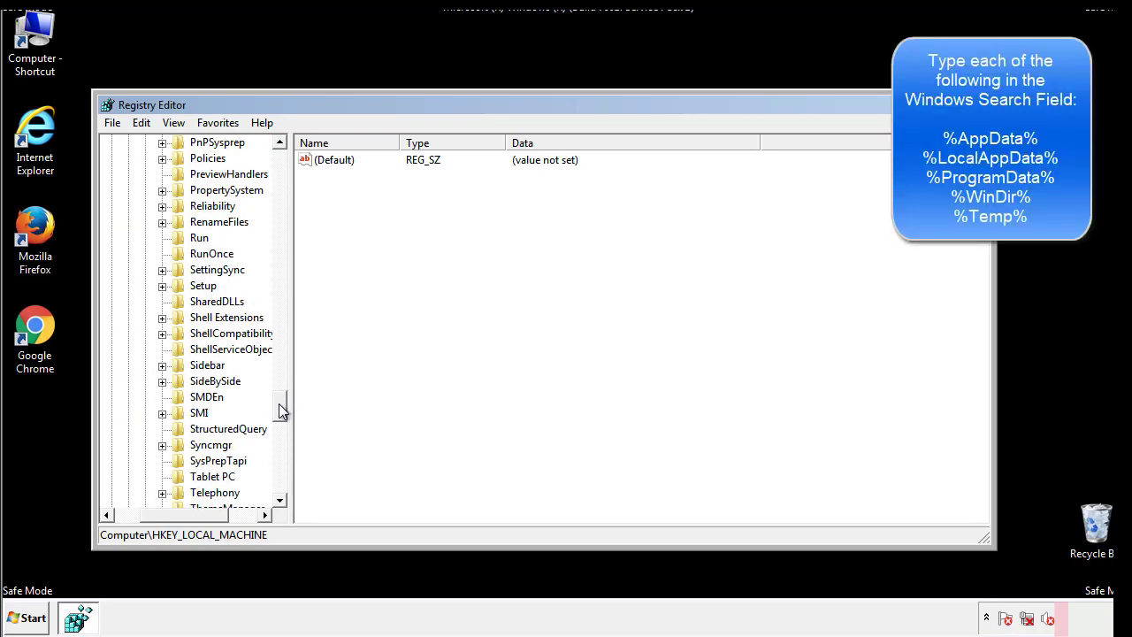
Delete the tappi.loc value from HKLM's Run key, confirming the deletion.
{"action": "left_click", "coordinate": [186, 239]}
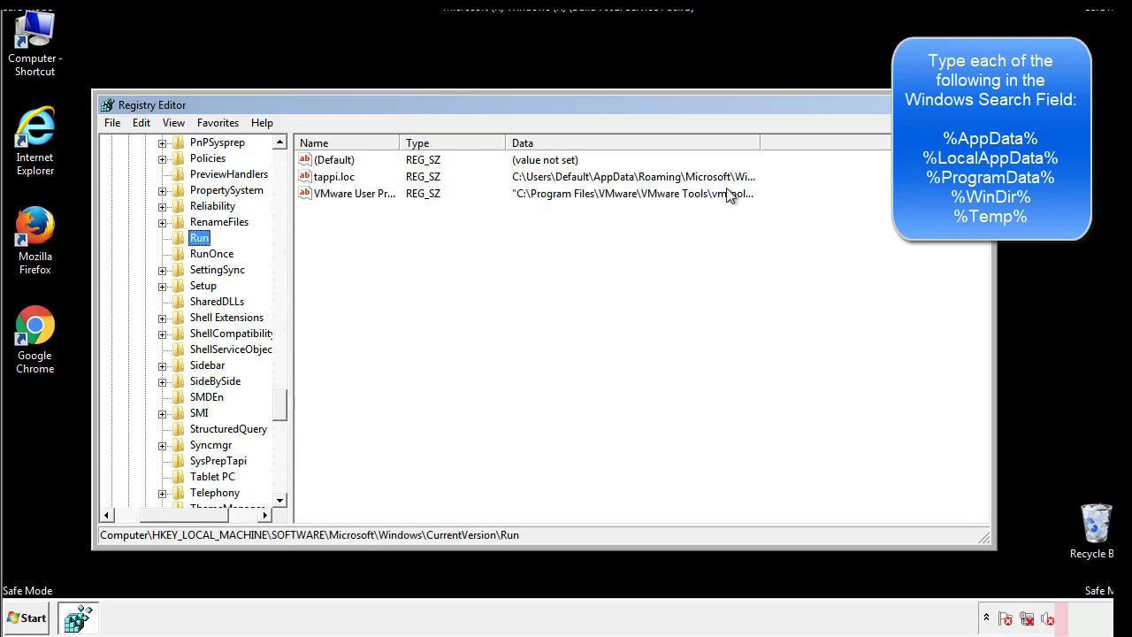
{"action": "left_click", "coordinate": [334, 182]}
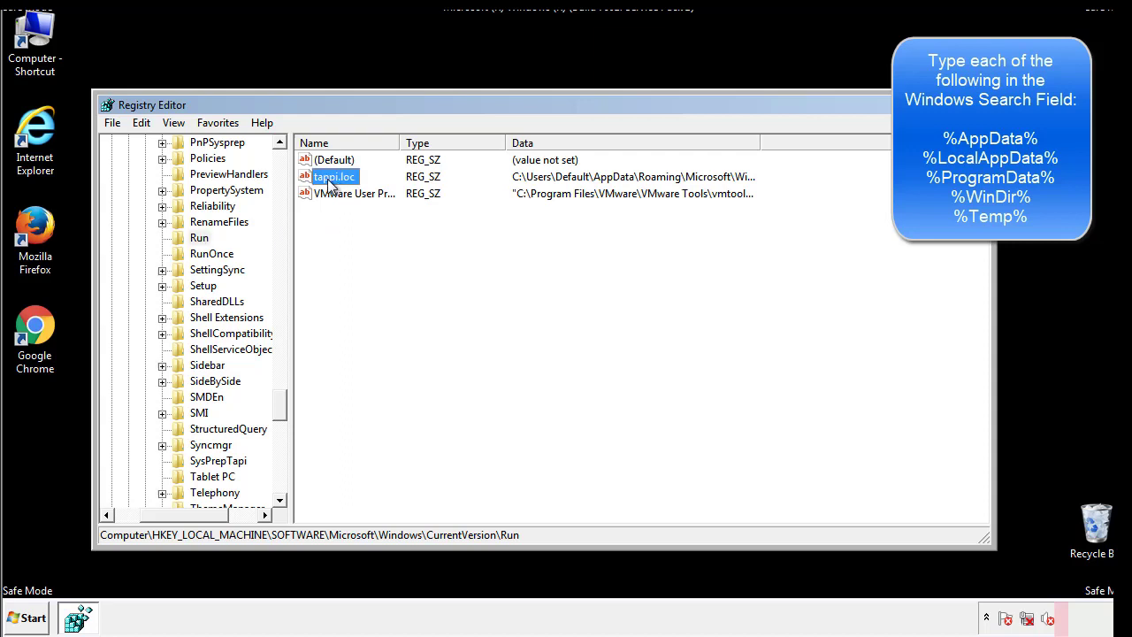
{"action": "right_click", "coordinate": [327, 180]}
{"action": "left_click", "coordinate": [354, 230]}
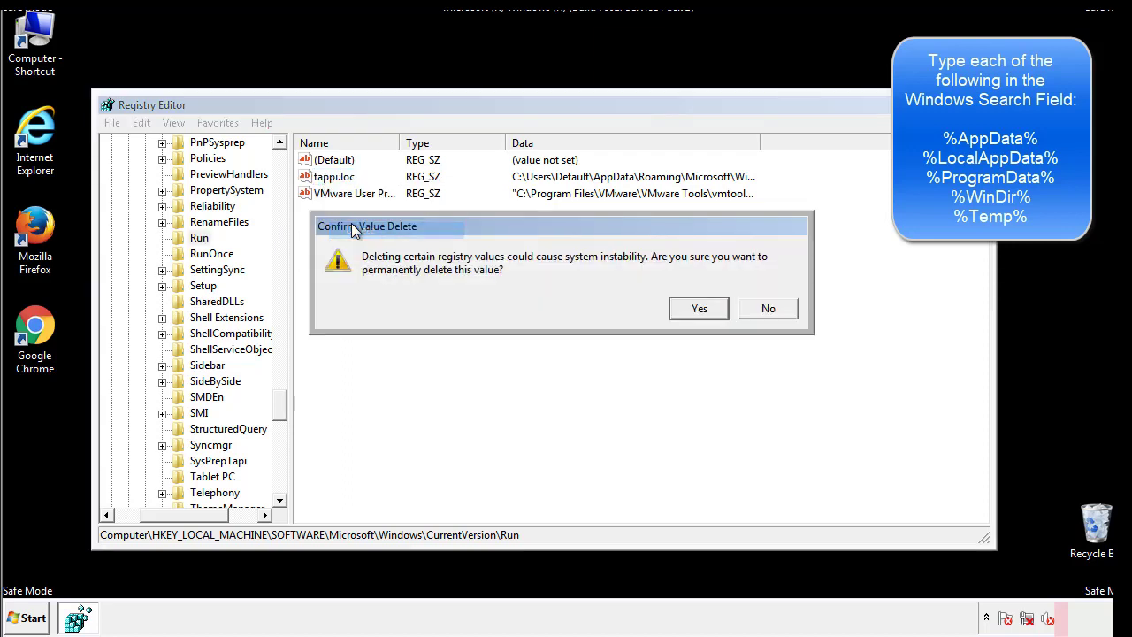
{"action": "left_click", "coordinate": [688, 311]}
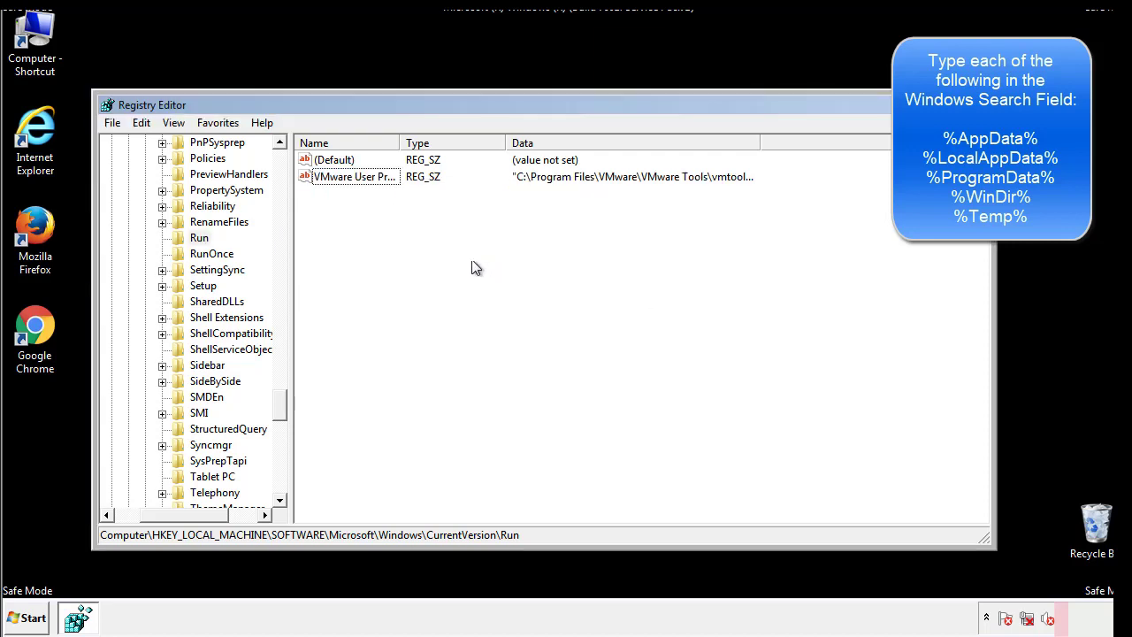
{"action": "left_click_drag", "start_coordinate": [280, 401], "coordinate": [280, 486]}
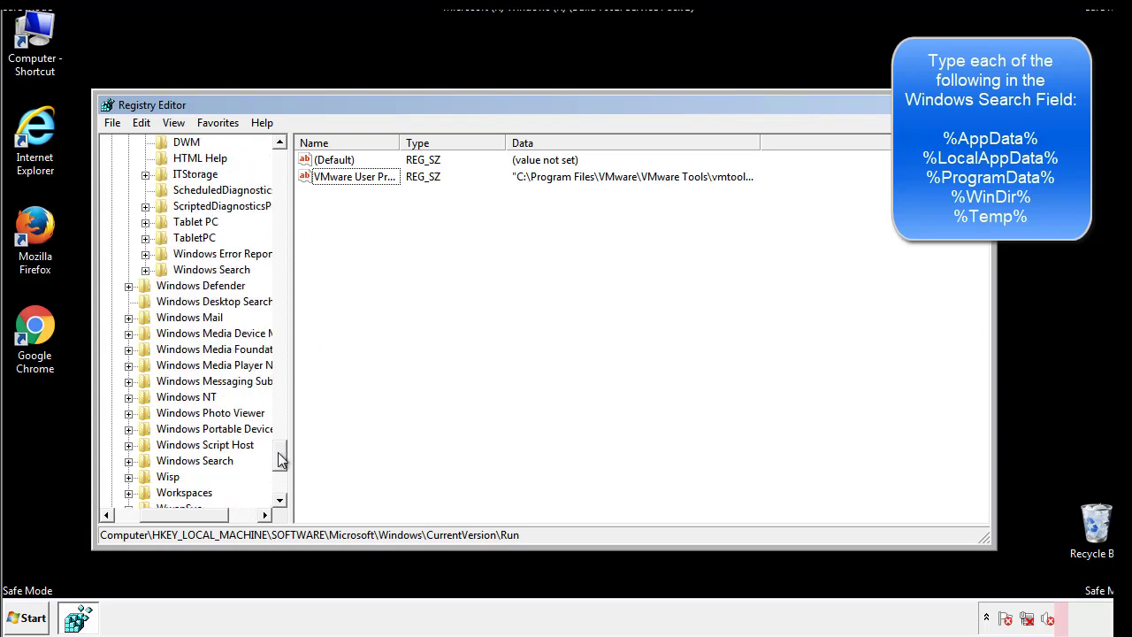
{"action": "left_click_drag", "start_coordinate": [186, 518], "coordinate": [132, 523]}
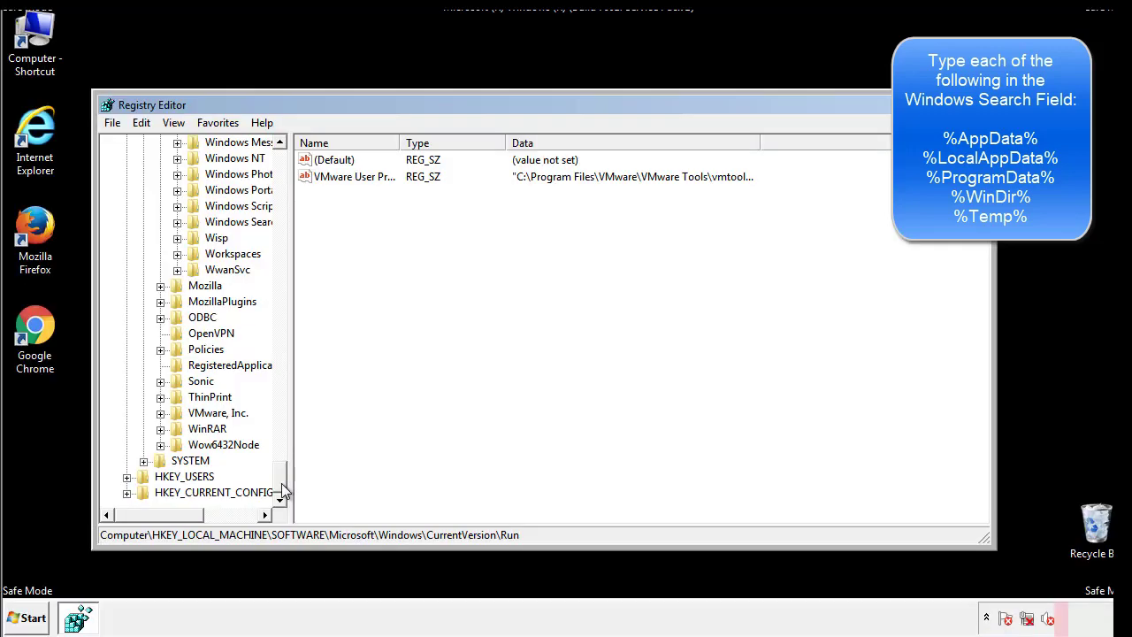
{"action": "left_click_drag", "start_coordinate": [281, 486], "coordinate": [288, 168]}
Collapse HKEY_LOCAL_MACHINE and expand HKEY_CURRENT_USER\Software\Microsoft.
{"action": "left_click", "coordinate": [126, 189]}
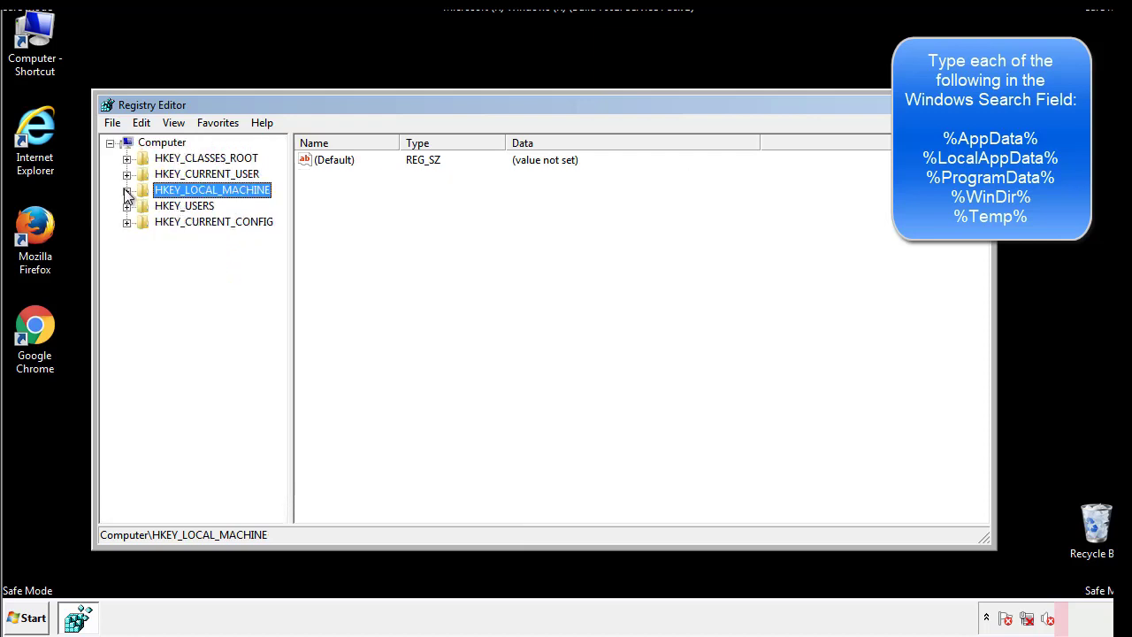
{"action": "left_click", "coordinate": [126, 174]}
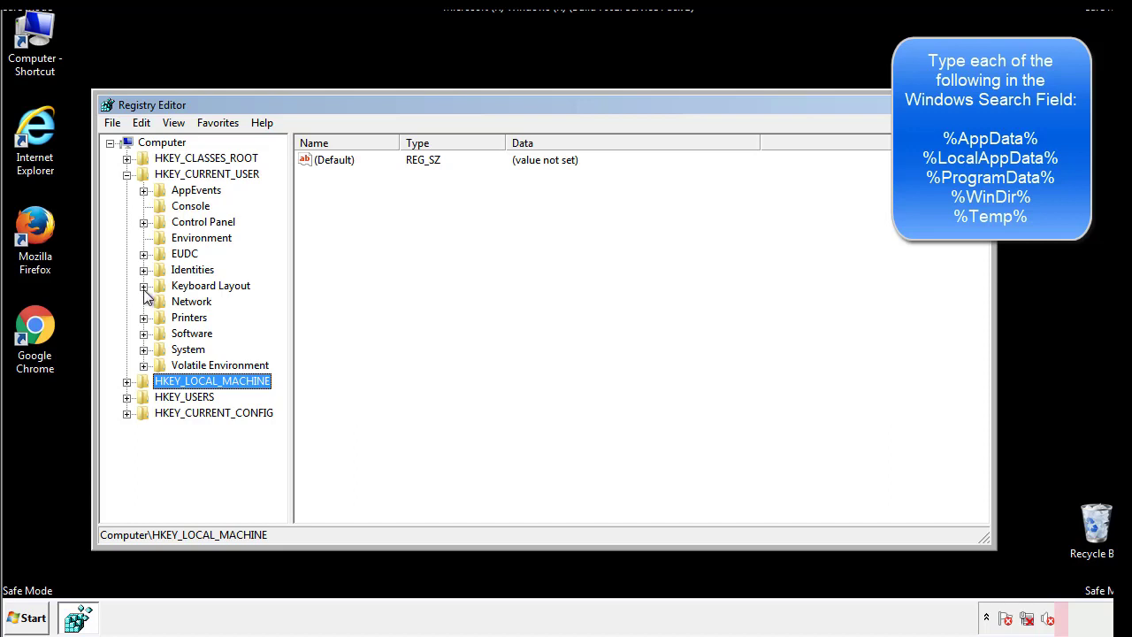
{"action": "left_click", "coordinate": [142, 332]}
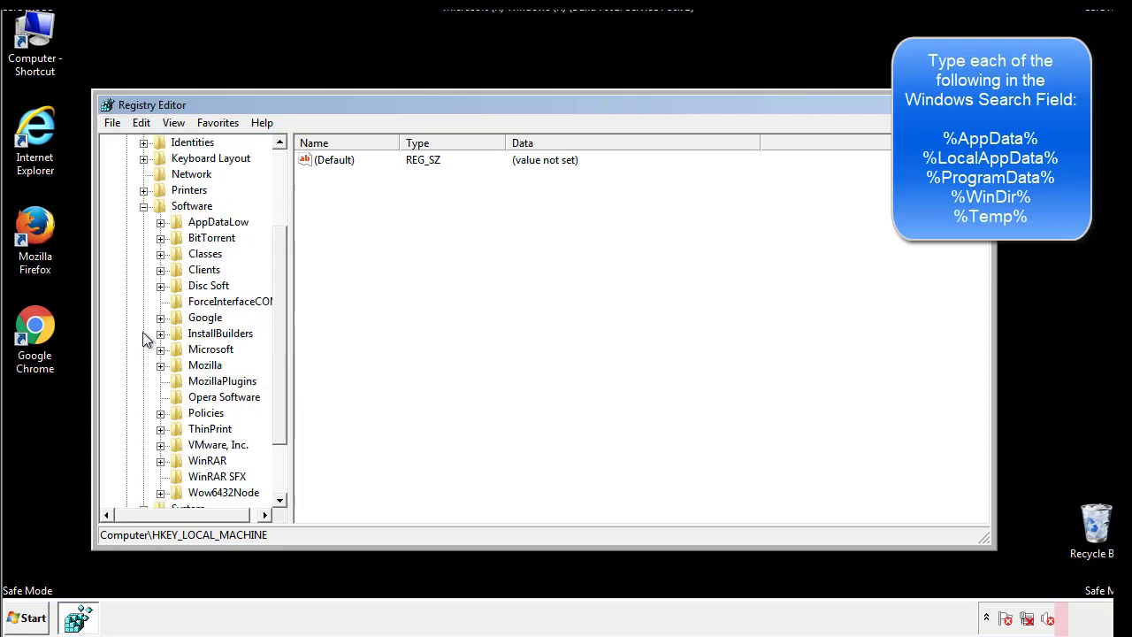
{"action": "left_click_drag", "start_coordinate": [278, 321], "coordinate": [278, 337]}
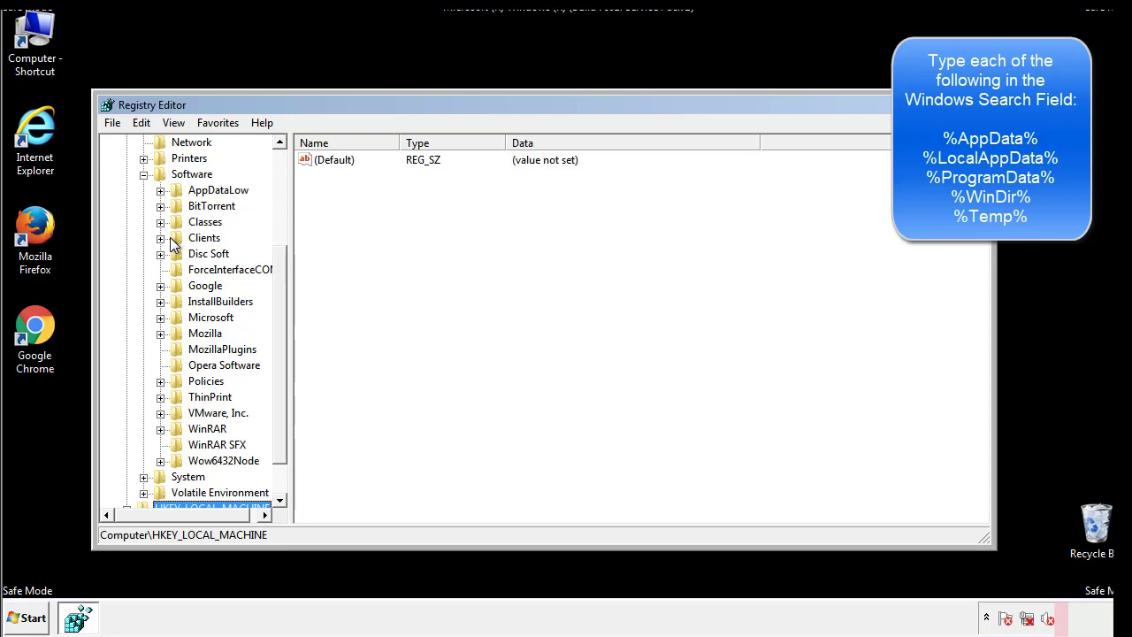
{"action": "left_click", "coordinate": [160, 318]}
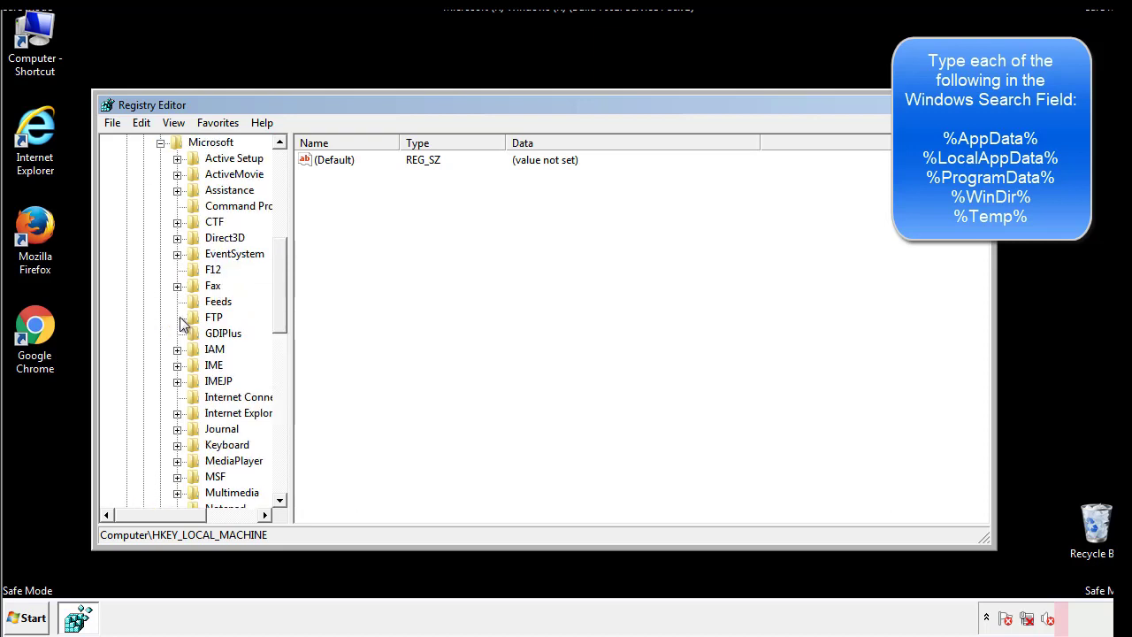
{"action": "left_click_drag", "start_coordinate": [278, 258], "coordinate": [280, 370]}
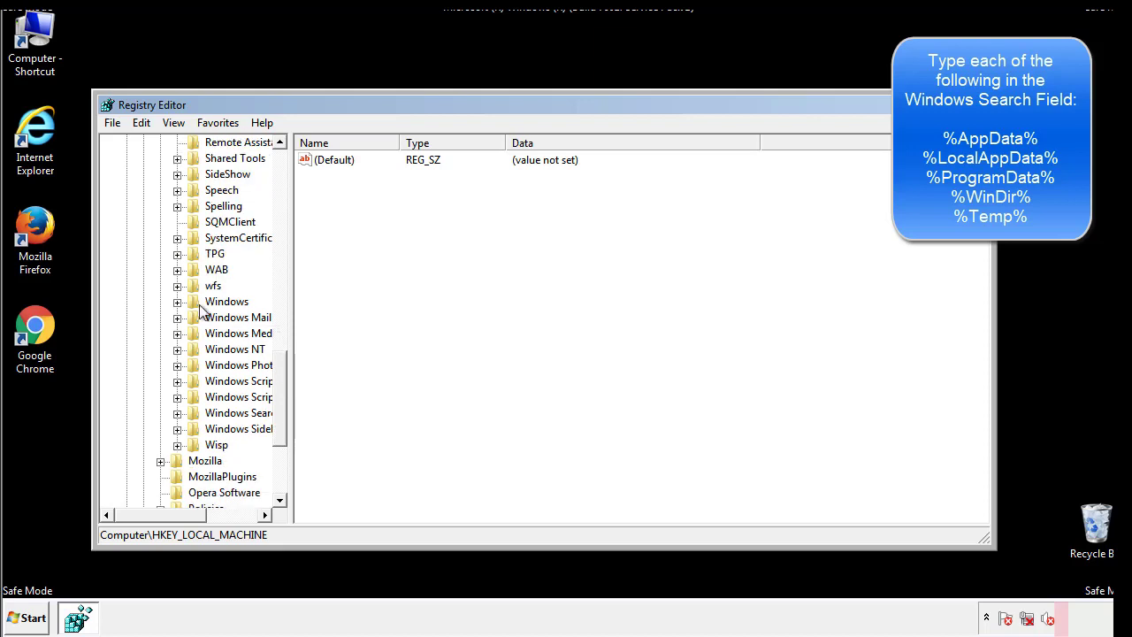
Open HKCU's Windows\CurrentVersion\Run key and check it holds only the DAEMON Tools Lite value.
{"action": "left_click", "coordinate": [177, 302]}
{"action": "left_click", "coordinate": [193, 318]}
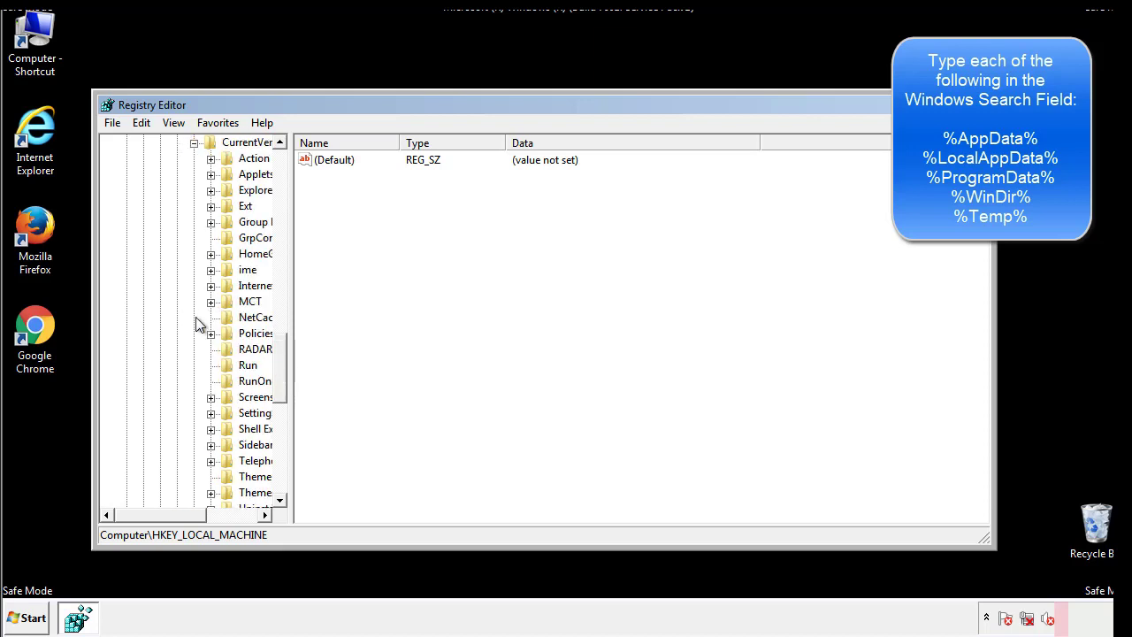
{"action": "left_click_drag", "start_coordinate": [172, 519], "coordinate": [199, 515]}
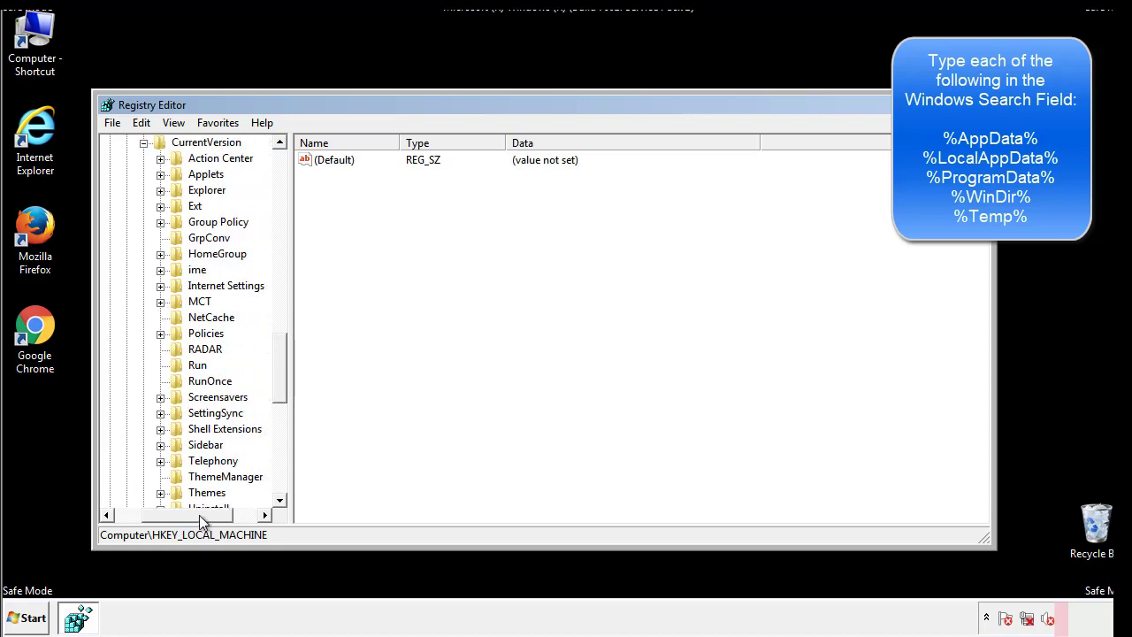
{"action": "left_click", "coordinate": [192, 358]}
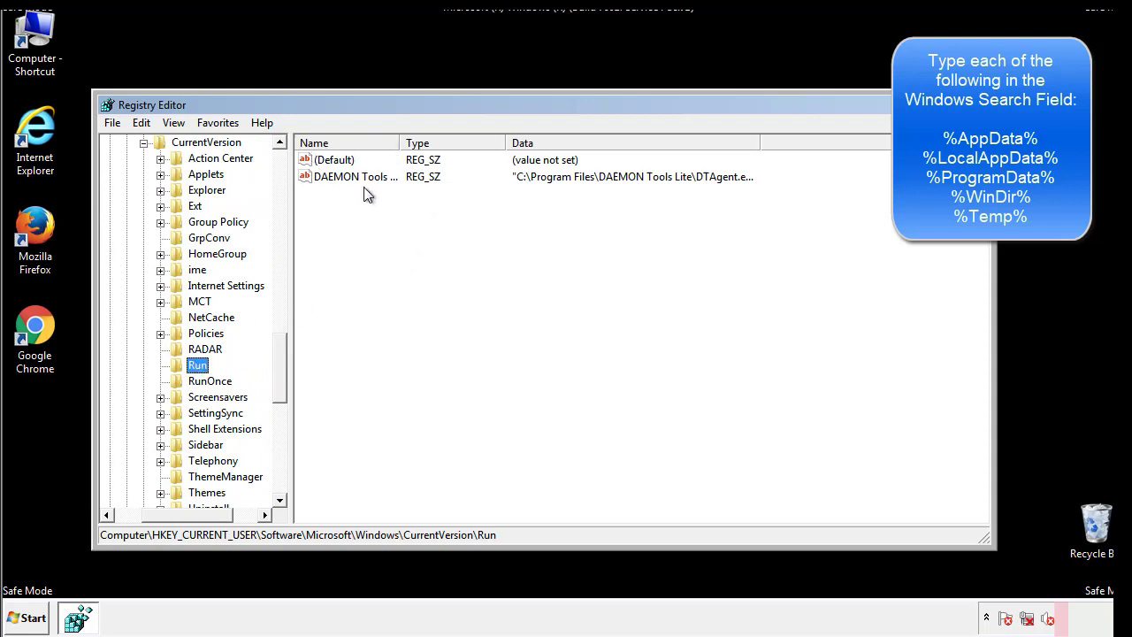
{"action": "left_click", "coordinate": [481, 203]}
{"action": "left_click_drag", "start_coordinate": [188, 512], "coordinate": [165, 514]}
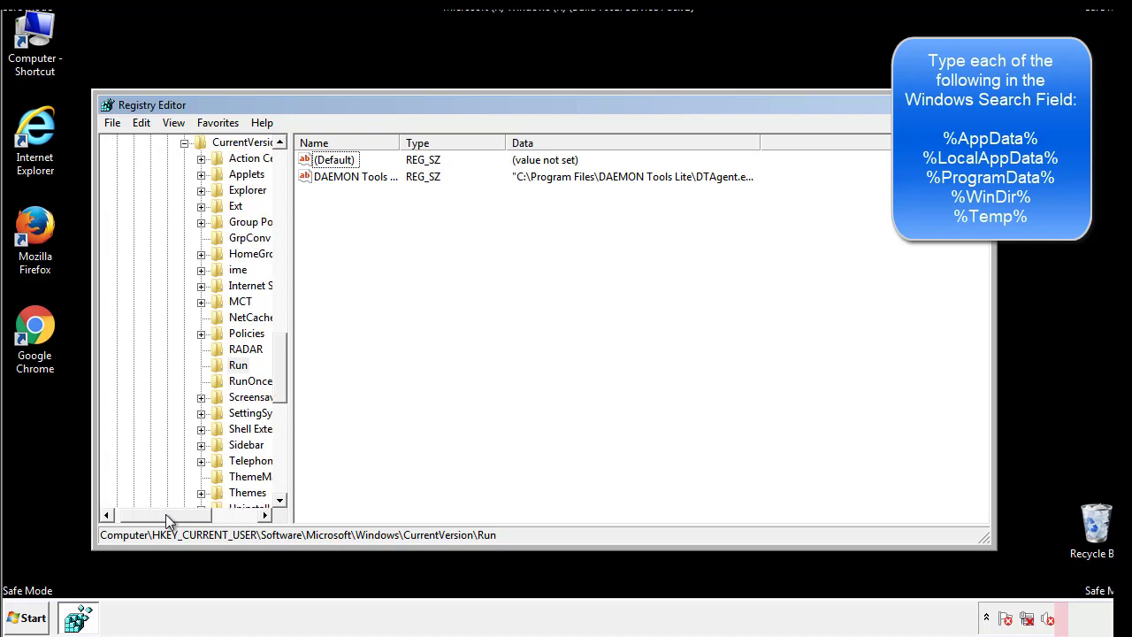
{"action": "left_click_drag", "start_coordinate": [287, 383], "coordinate": [280, 369]}
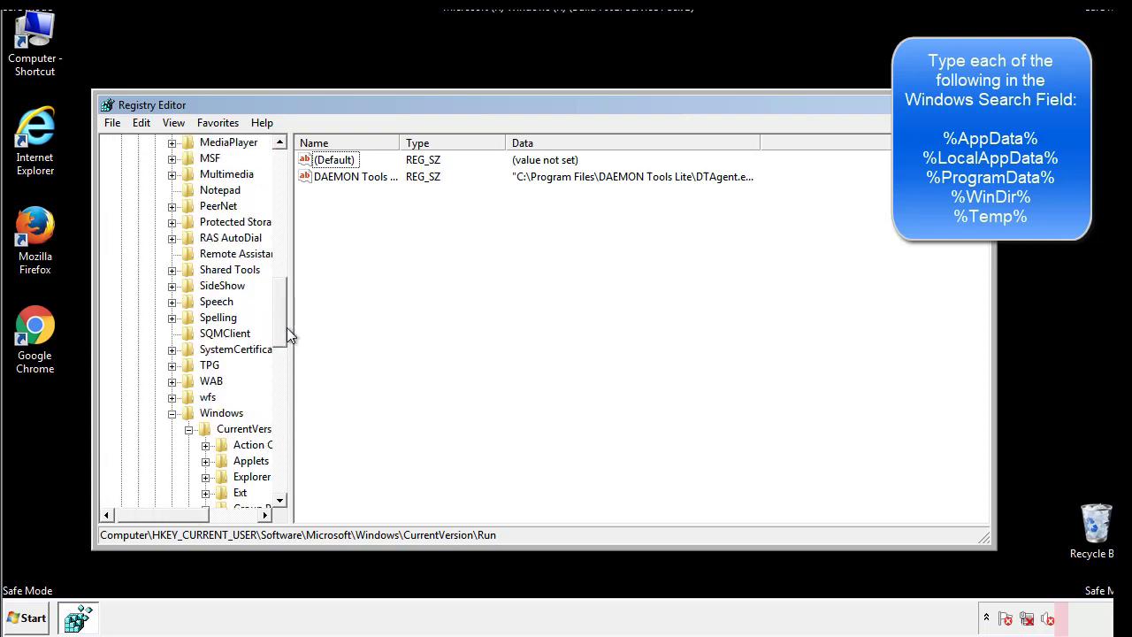
Collapse the Windows key and search the registry for %temp% with Edit > Find.
{"action": "left_click", "coordinate": [173, 413]}
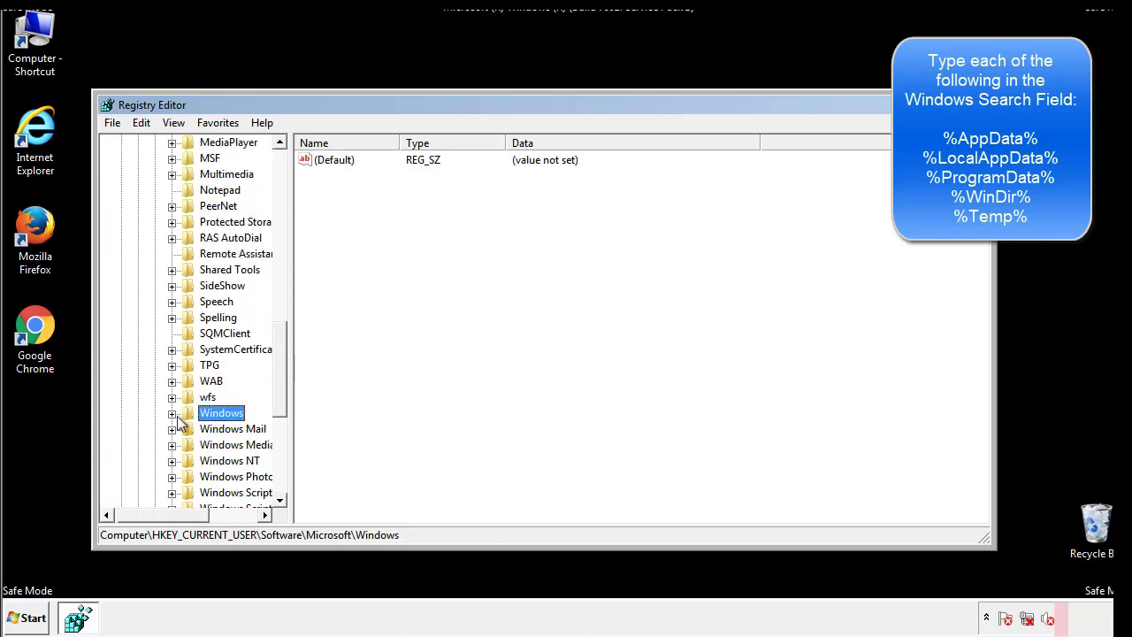
{"action": "left_click_drag", "start_coordinate": [284, 394], "coordinate": [285, 219]}
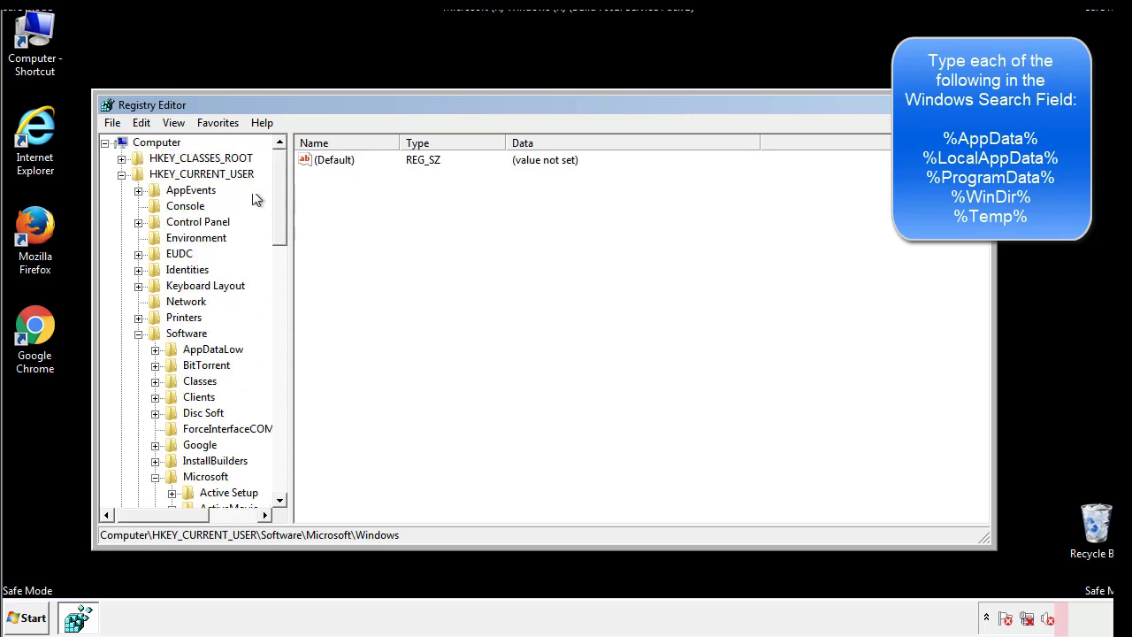
{"action": "left_click", "coordinate": [144, 124]}
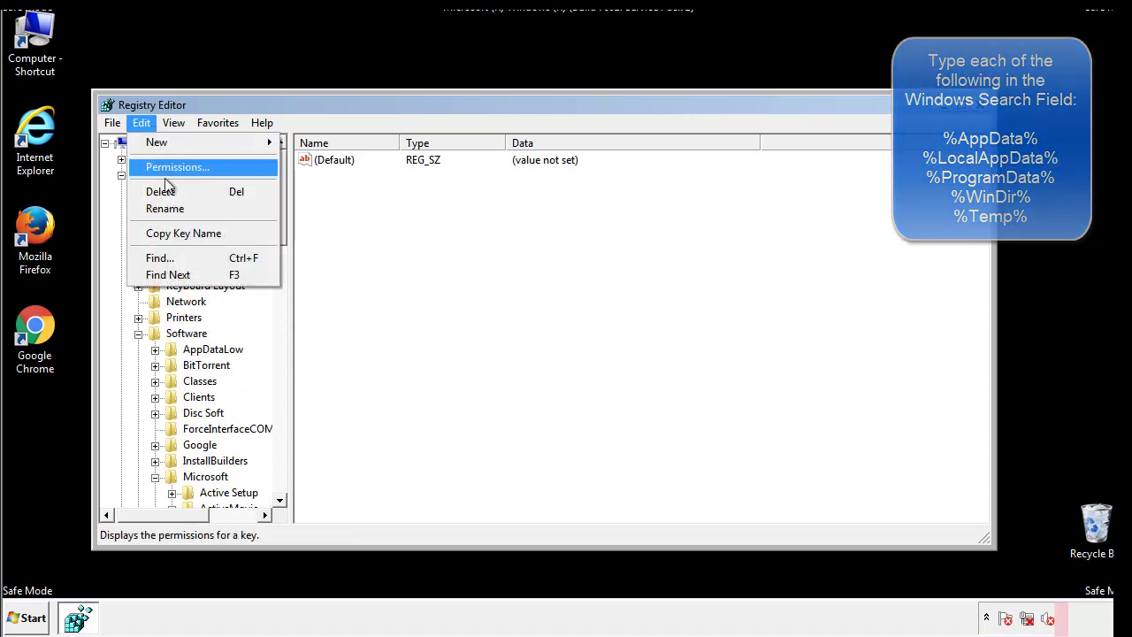
{"action": "left_click", "coordinate": [161, 258]}
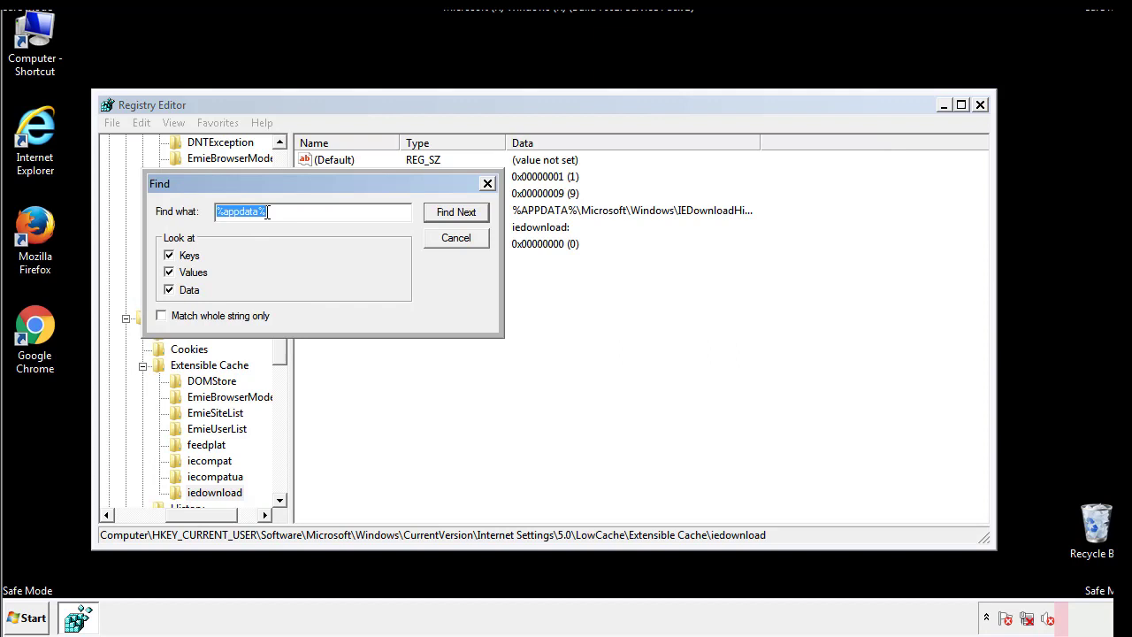
{"action": "type", "text": "%t"}
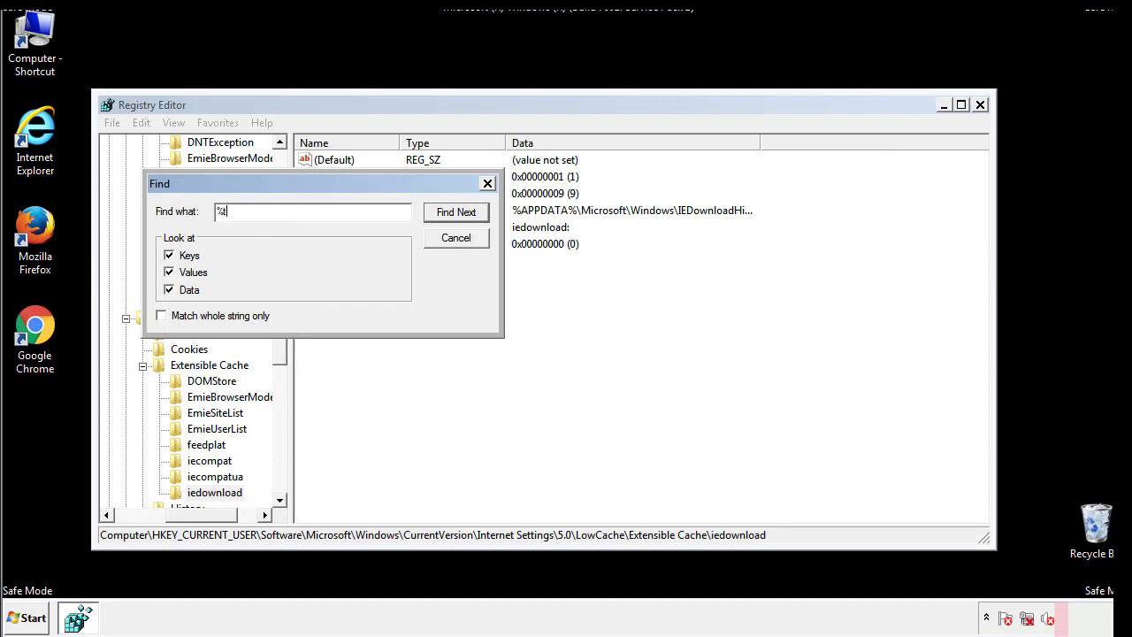
{"action": "type", "text": "emp%"}
{"action": "key", "text": "Return"}
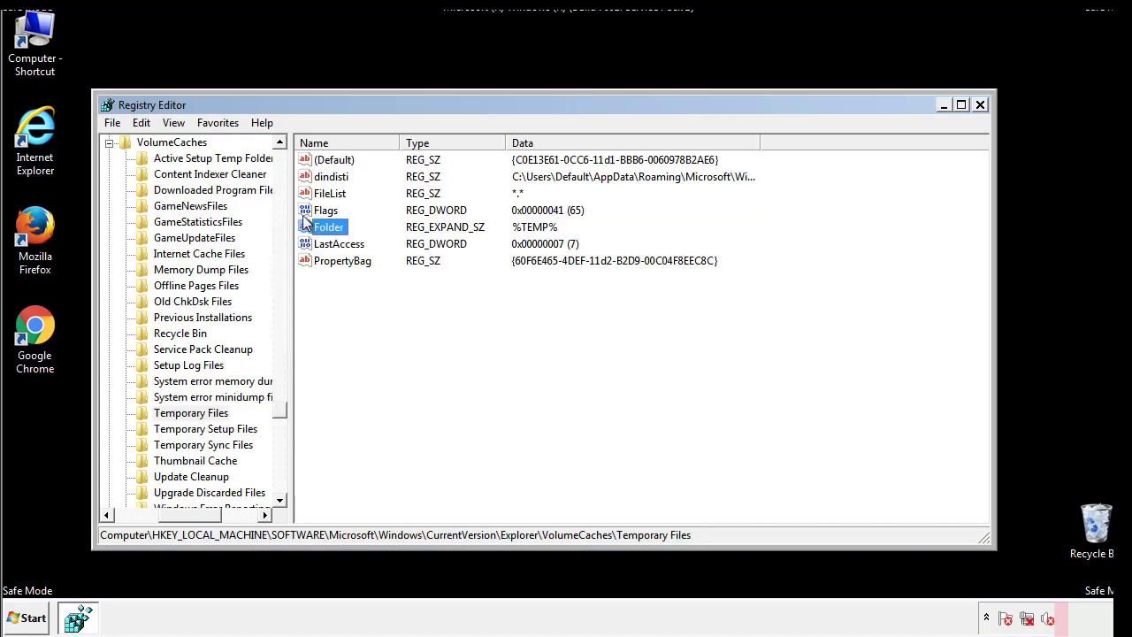
Delete all values in the Temporary Files VolumeCaches key, leaving only (Default).
{"action": "left_click", "coordinate": [465, 308]}
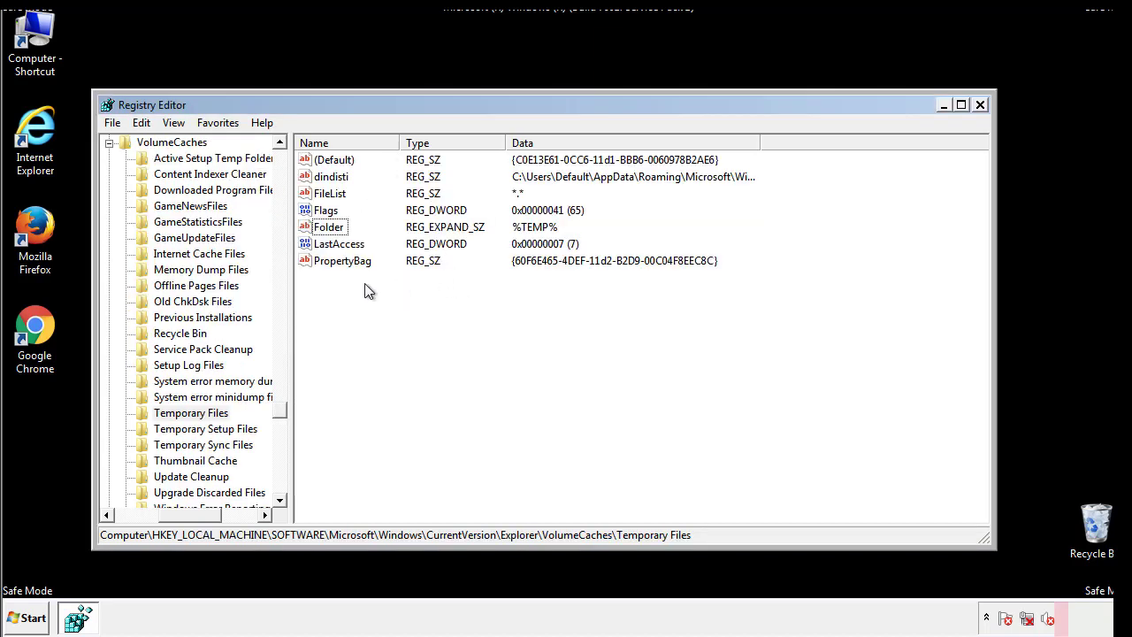
{"action": "mouse_move", "coordinate": [364, 283]}
{"action": "left_mouse_down"}
{"action": "mouse_move", "coordinate": [334, 256]}
{"action": "mouse_move", "coordinate": [319, 179]}
{"action": "left_mouse_up"}
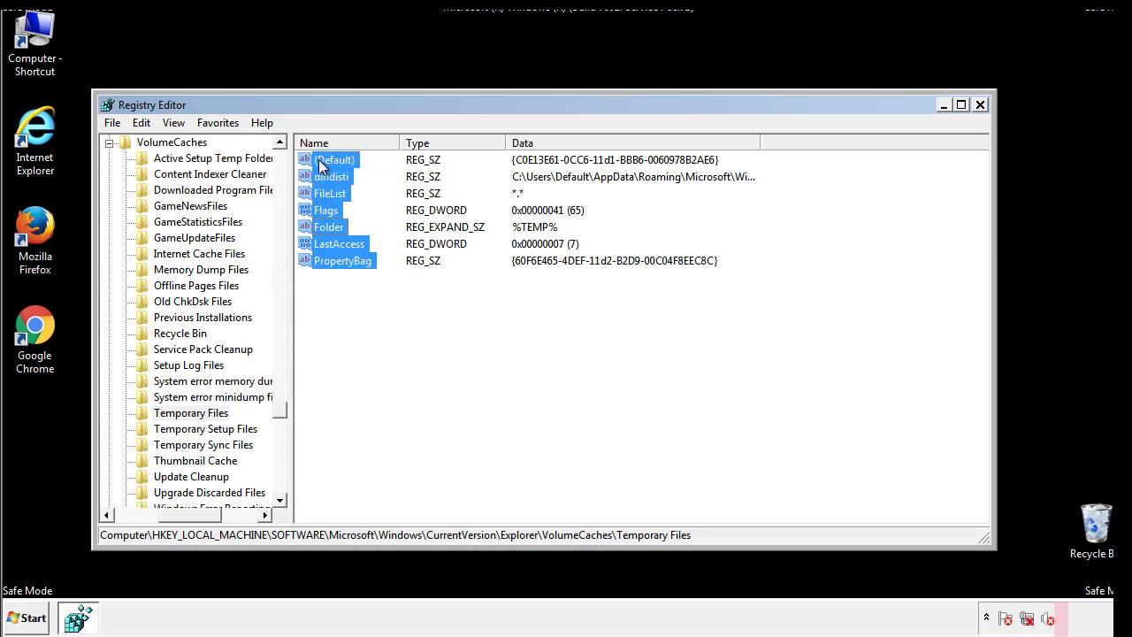
{"action": "right_click", "coordinate": [319, 161]}
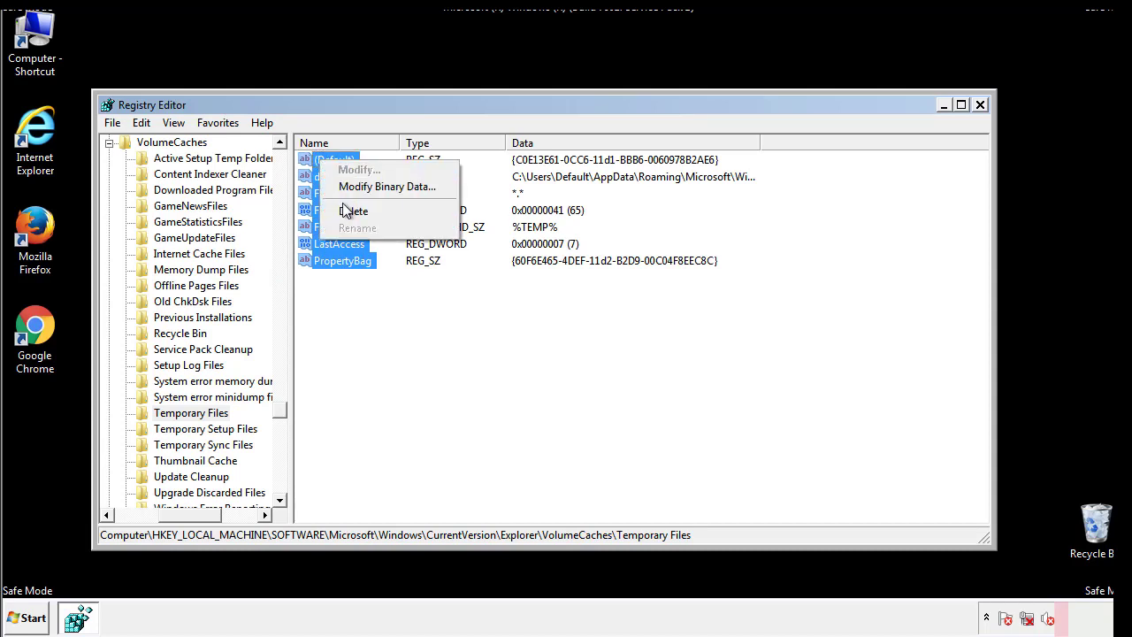
{"action": "left_click", "coordinate": [345, 210]}
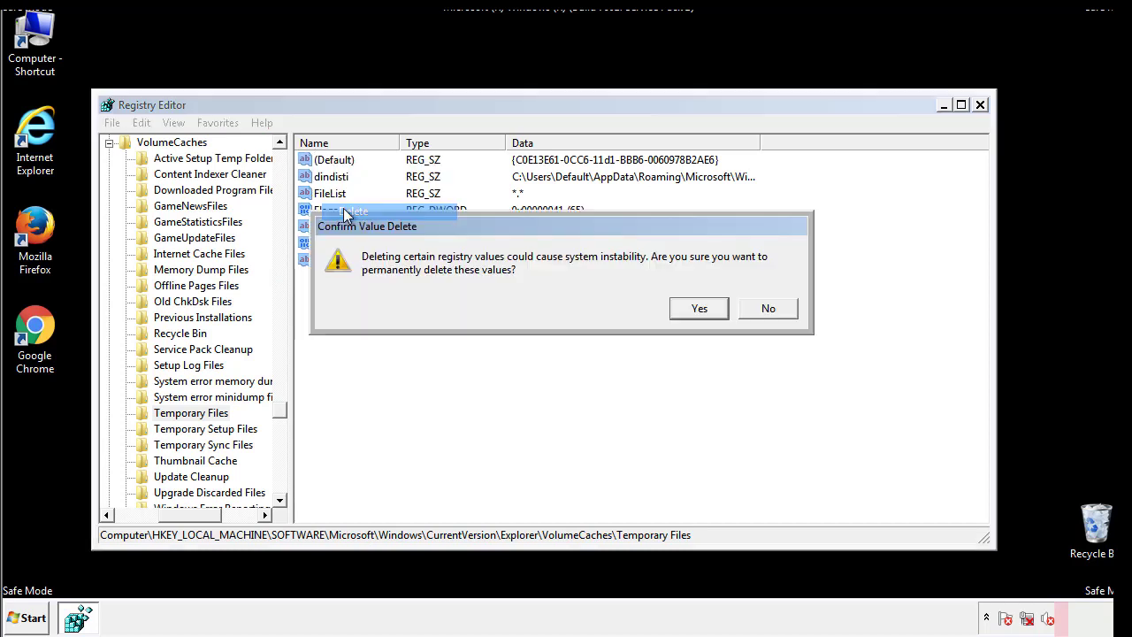
{"action": "left_click", "coordinate": [699, 307]}
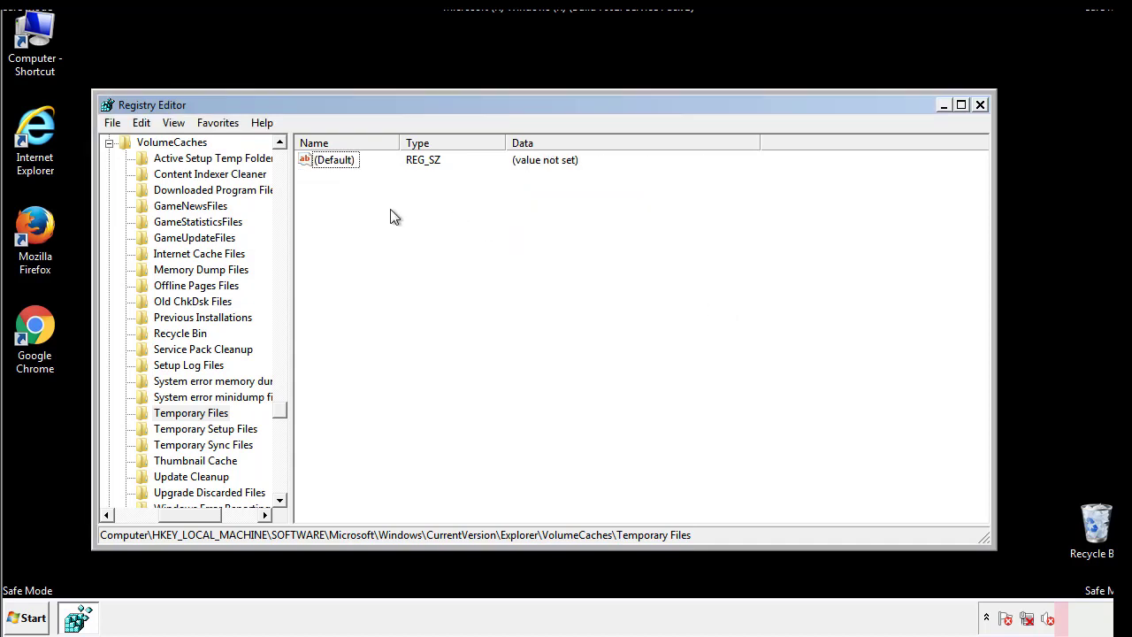
Close Registry Editor and launch System Configuration by searching 'msconfig' from the Start menu.
{"action": "left_click", "coordinate": [982, 106]}
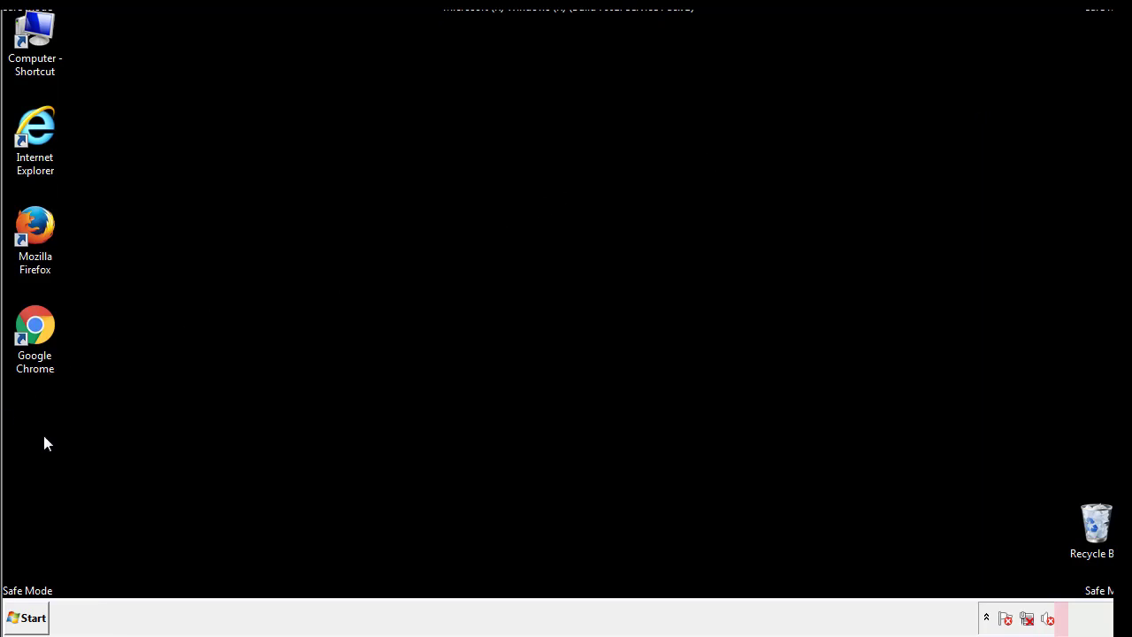
{"action": "left_click", "coordinate": [23, 622]}
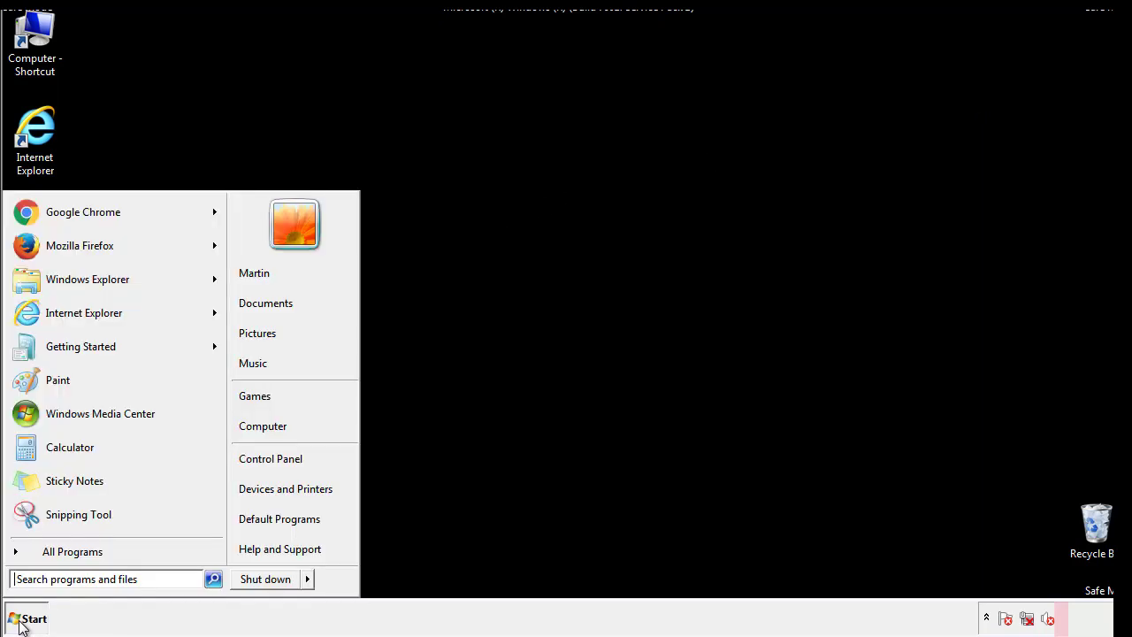
{"action": "left_click", "coordinate": [61, 578]}
{"action": "type", "text": "mscon"}
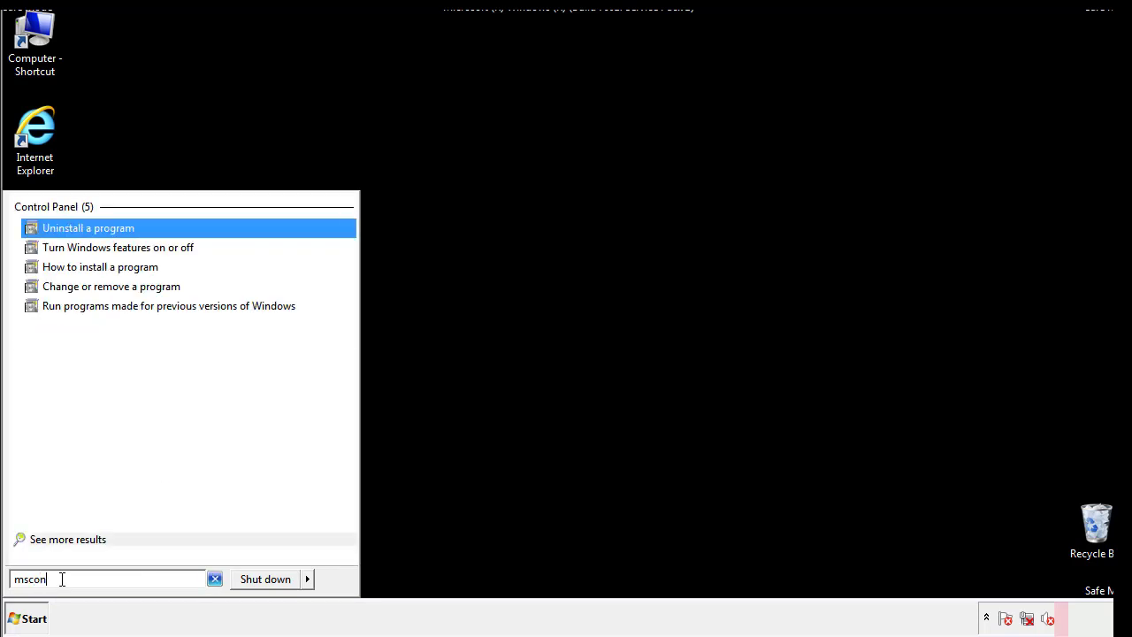
{"action": "type", "text": "fig"}
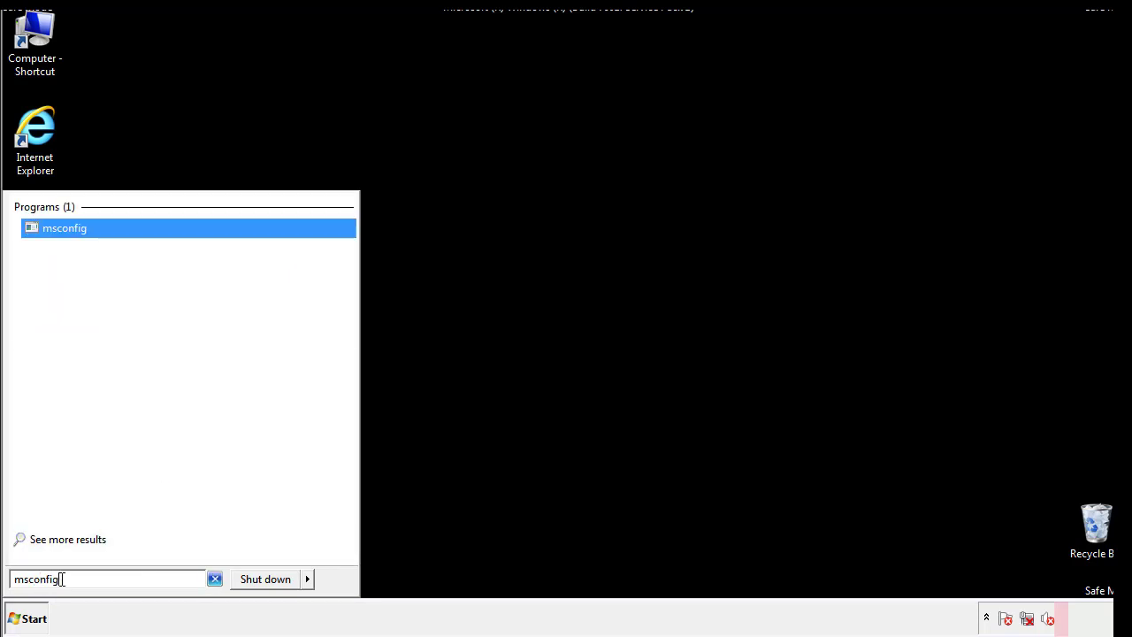
{"action": "key", "text": "Return"}
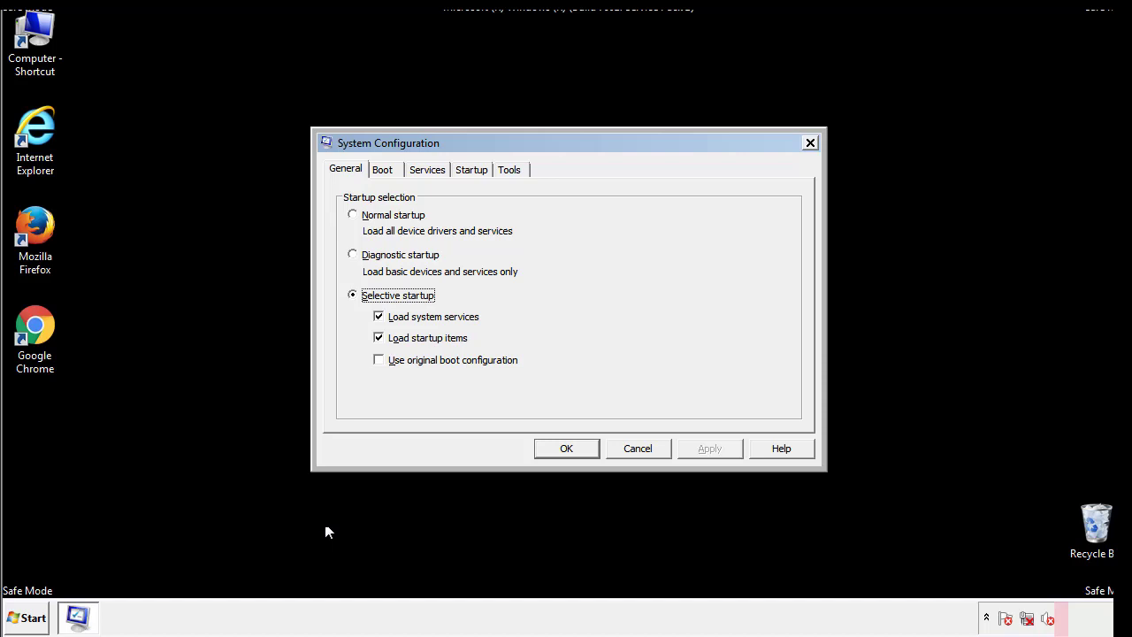
Clear the Safe boot option on the Boot tab, apply and confirm it, then restart now.
{"action": "left_click", "coordinate": [382, 168]}
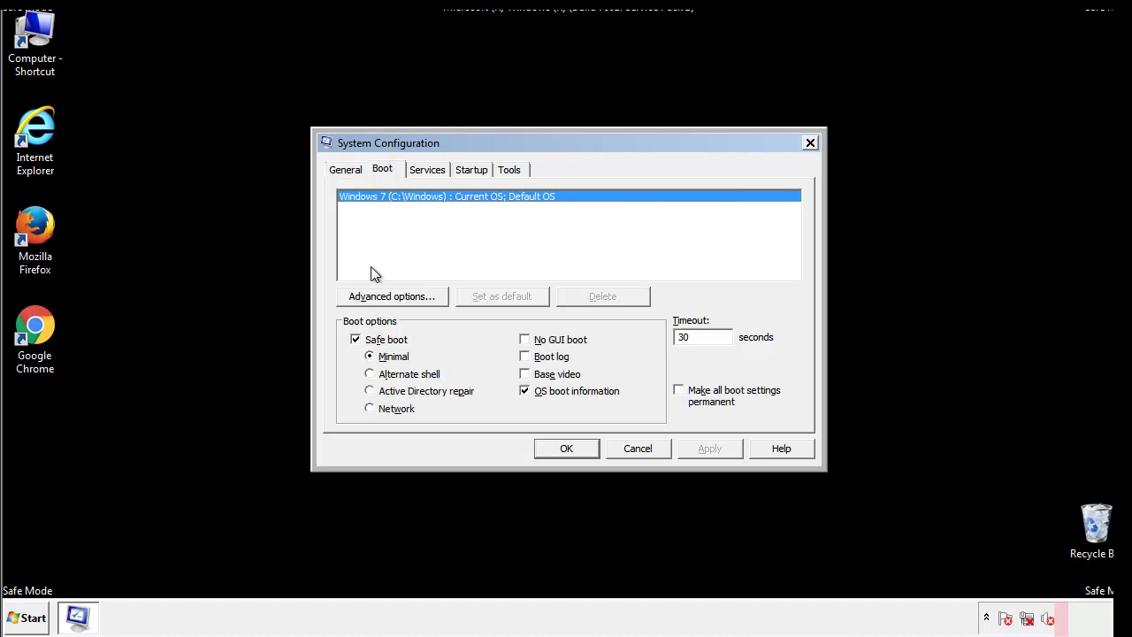
{"action": "left_click", "coordinate": [358, 341]}
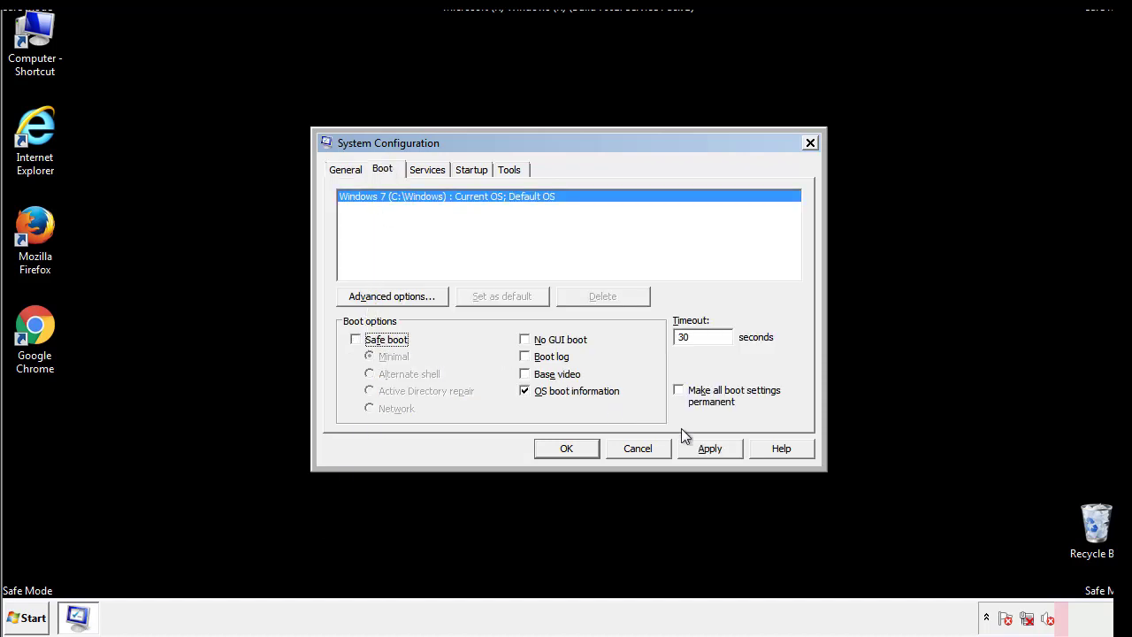
{"action": "left_click", "coordinate": [712, 447]}
{"action": "left_click", "coordinate": [565, 448]}
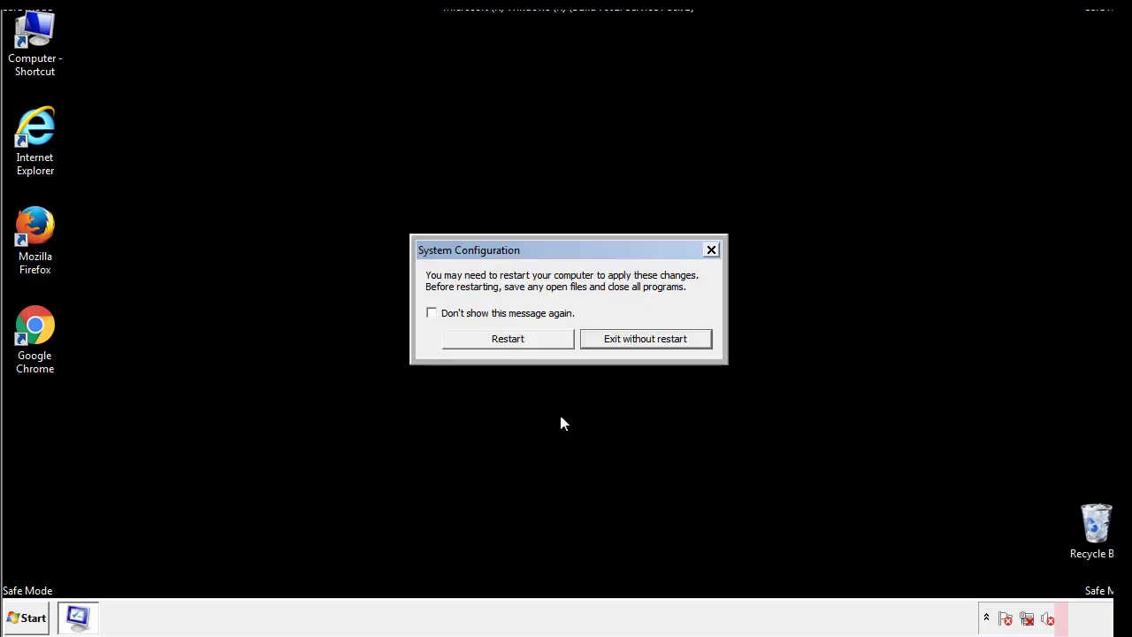
{"action": "left_click", "coordinate": [523, 343]}
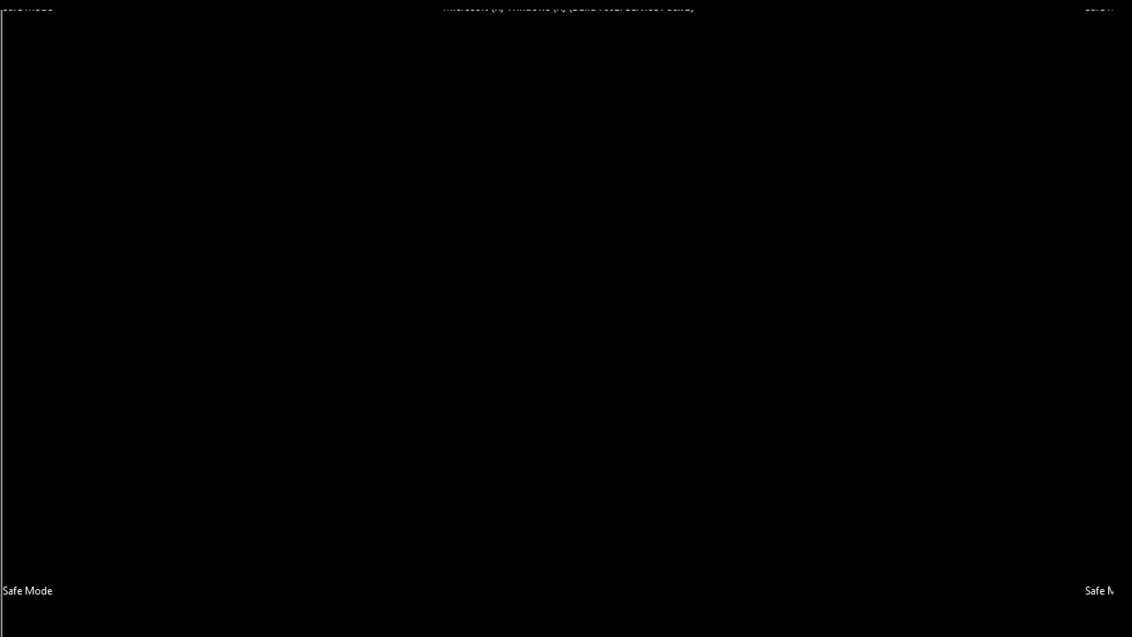